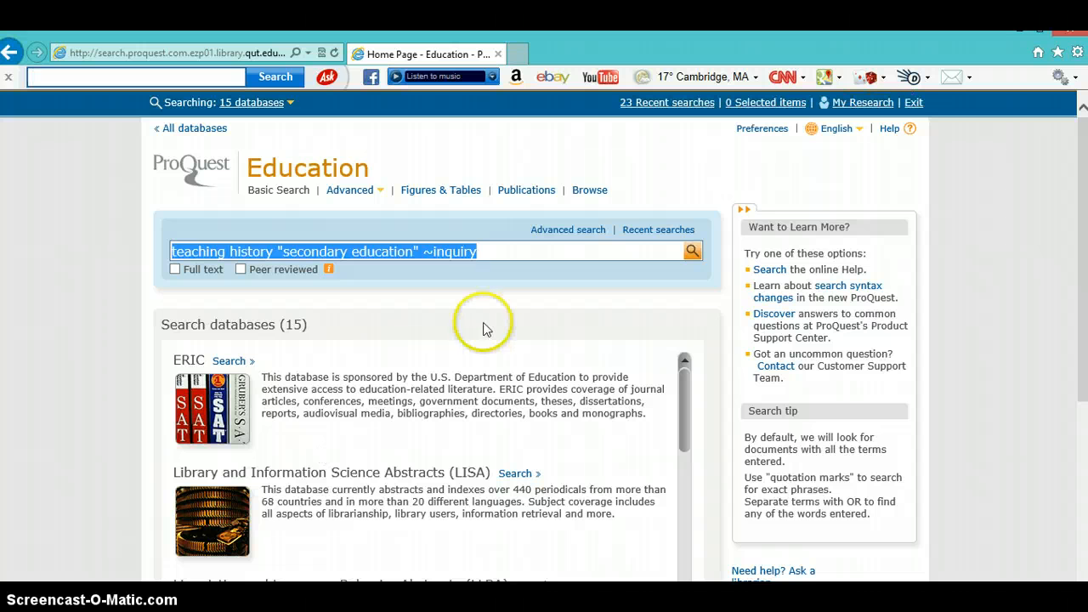
Step: Replace the basic search query with teaching history "secondary education" and inquiry, and run the search
{"action": "key", "text": "BackSpace"}
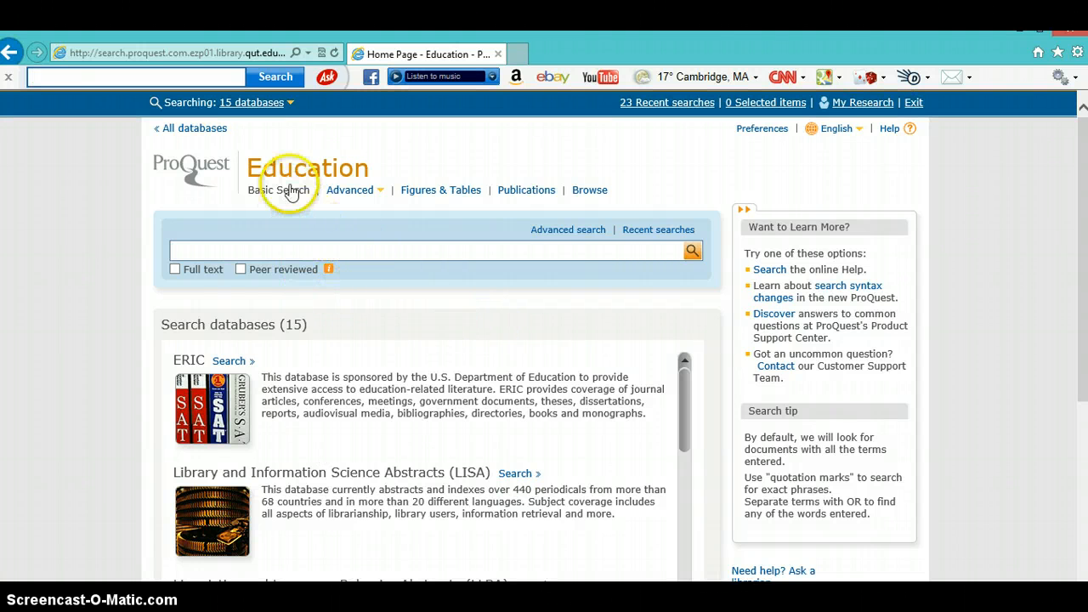
{"action": "left_click", "coordinate": [344, 190]}
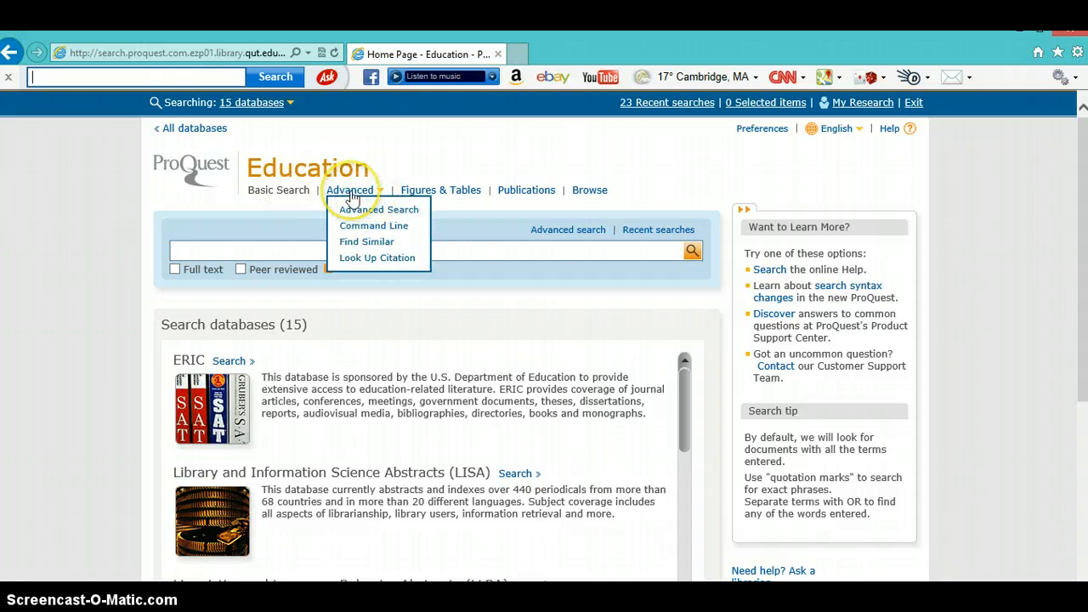
{"action": "left_click", "coordinate": [286, 226]}
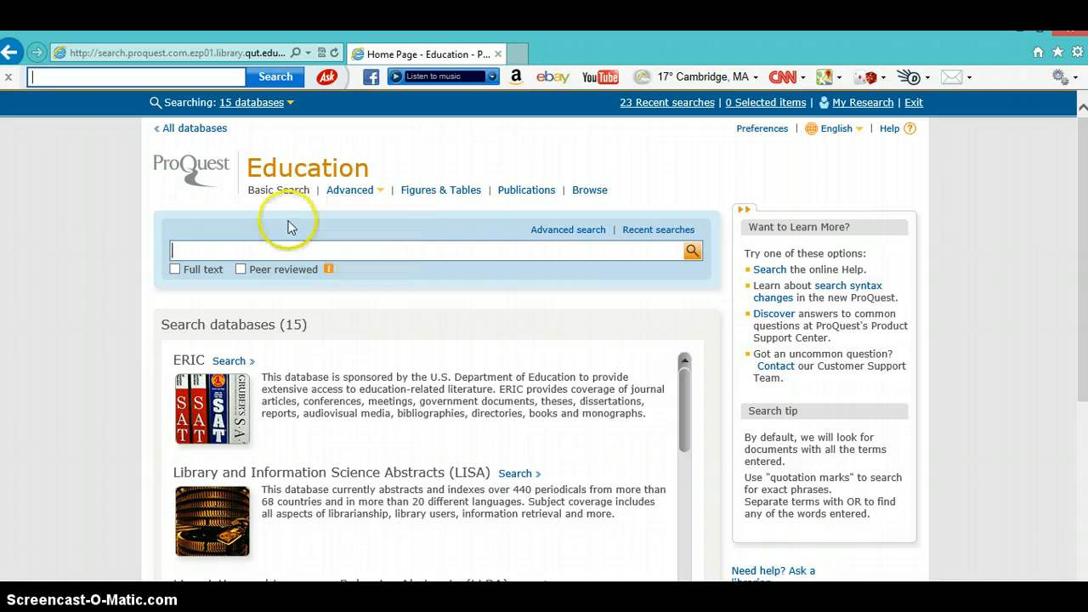
{"action": "left_click", "coordinate": [286, 245]}
{"action": "type", "text": "teac"}
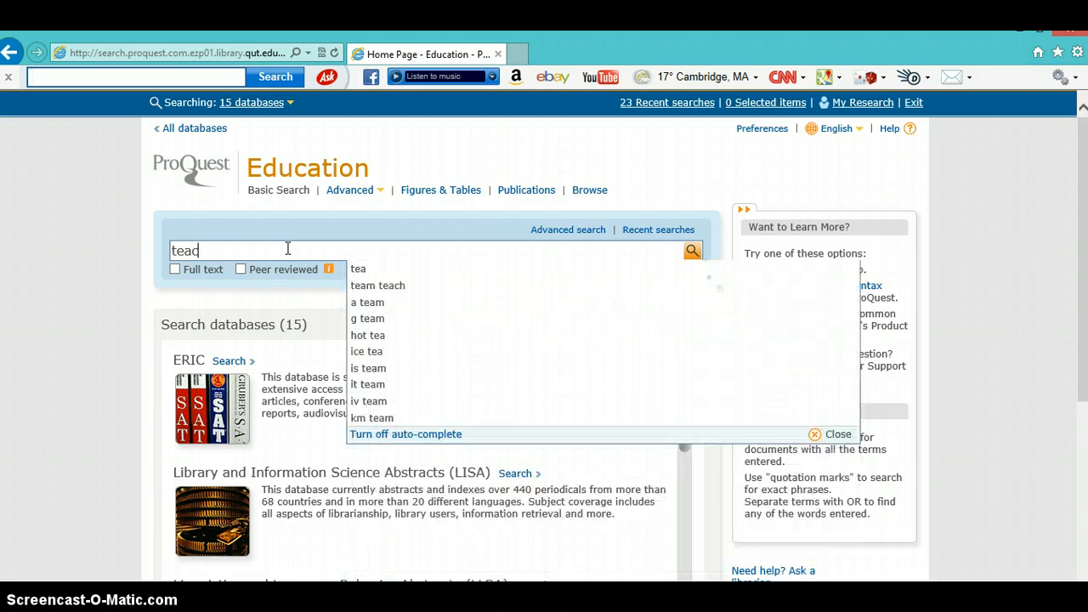
{"action": "type", "text": "hing hi"}
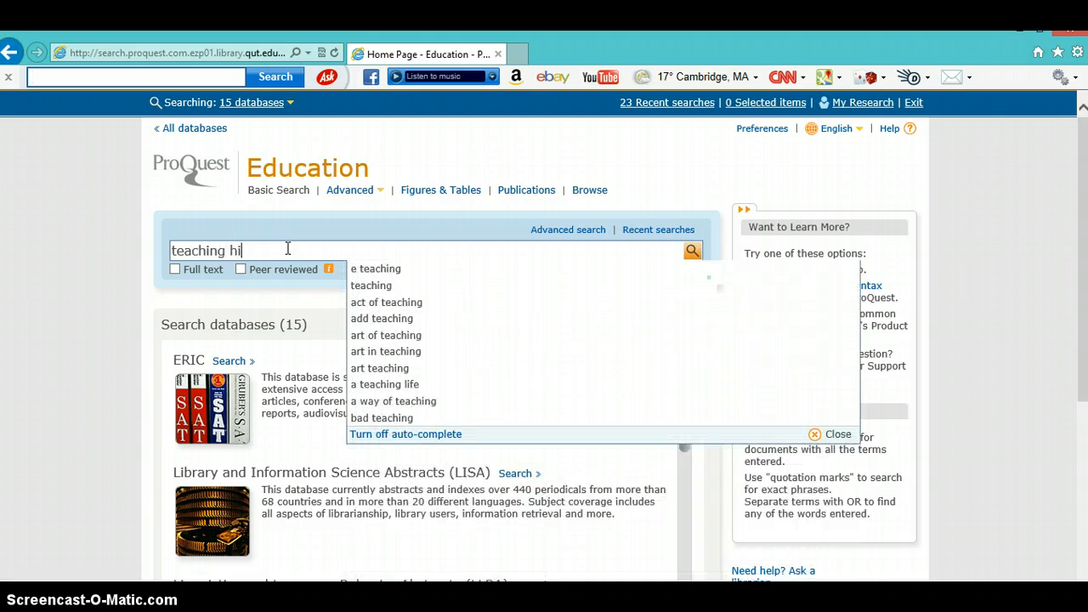
{"action": "type", "text": "story"}
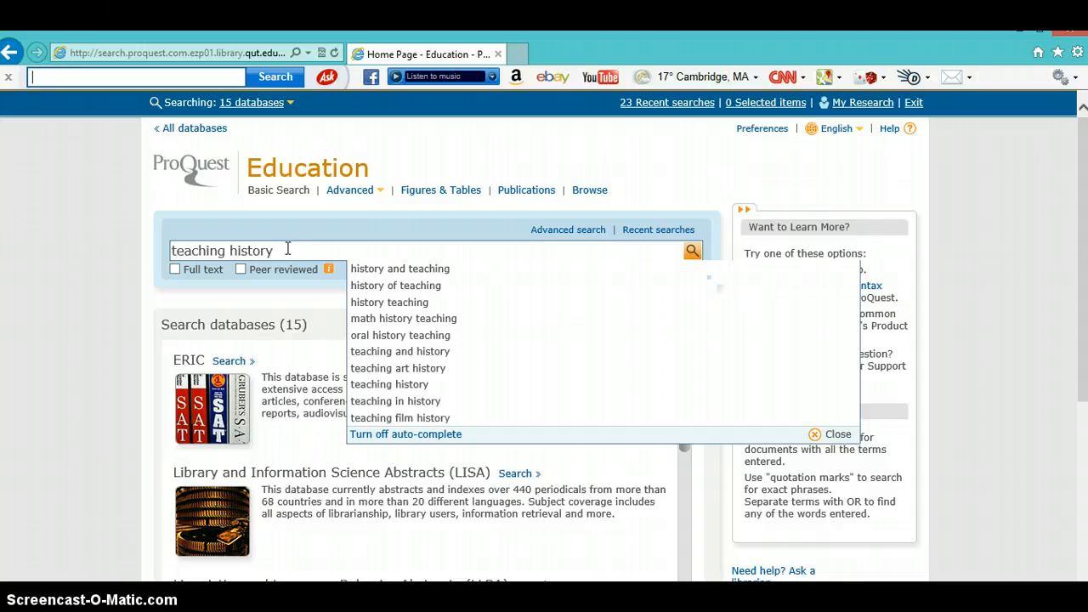
{"action": "type", "text": " \"secondary education"}
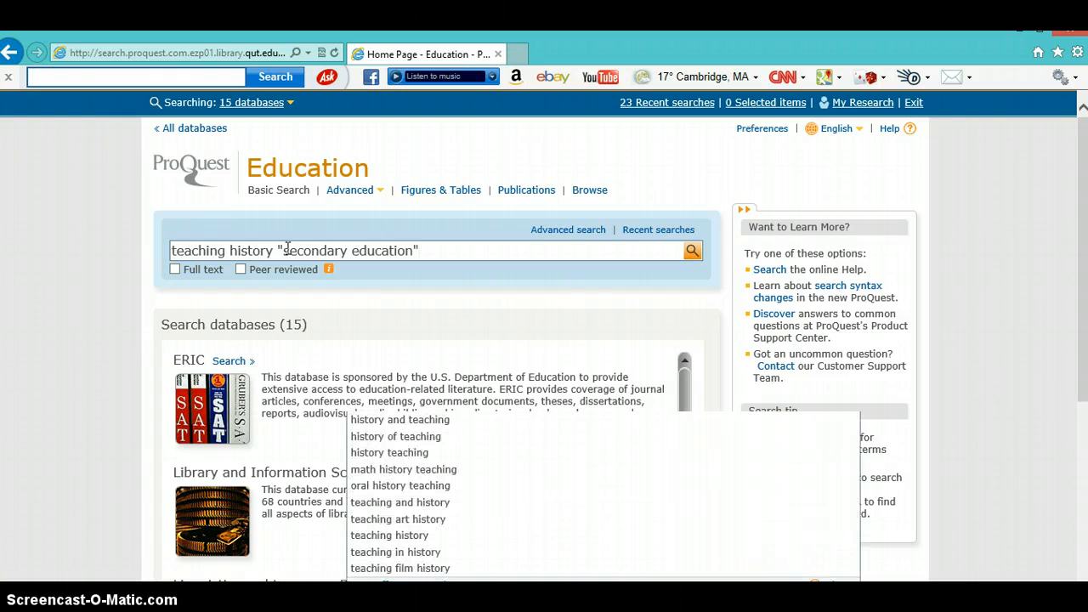
{"action": "type", "text": "and "}
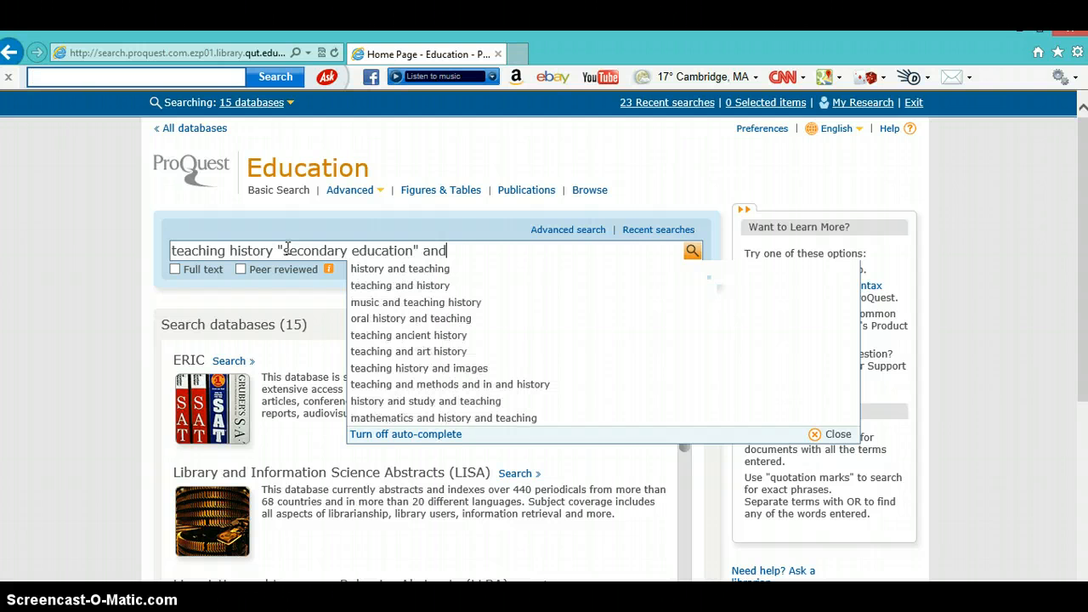
{"action": "type", "text": "inquiry"}
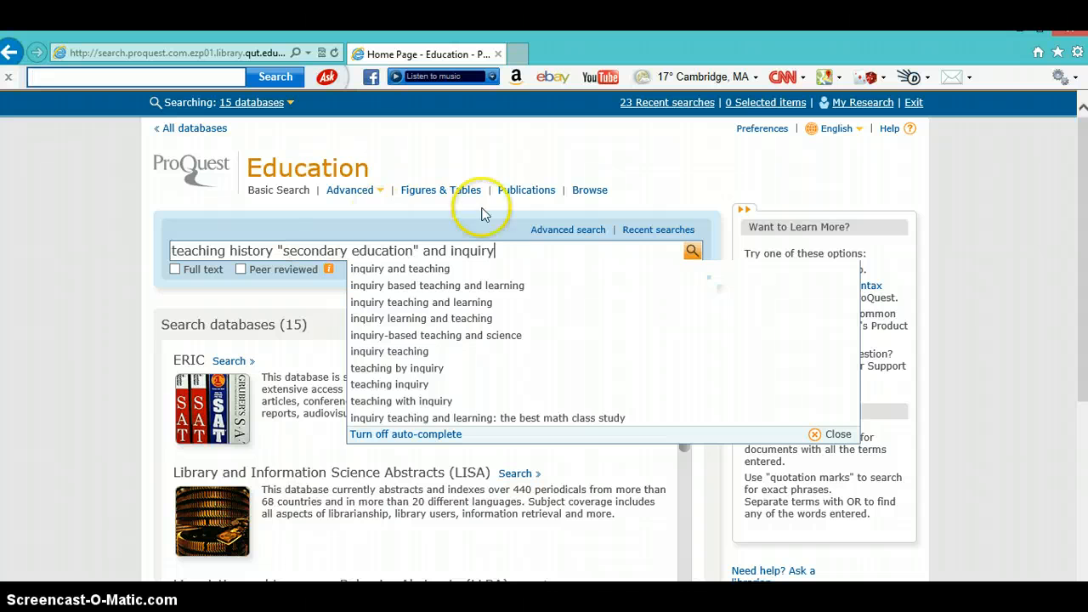
{"action": "left_click", "coordinate": [693, 252]}
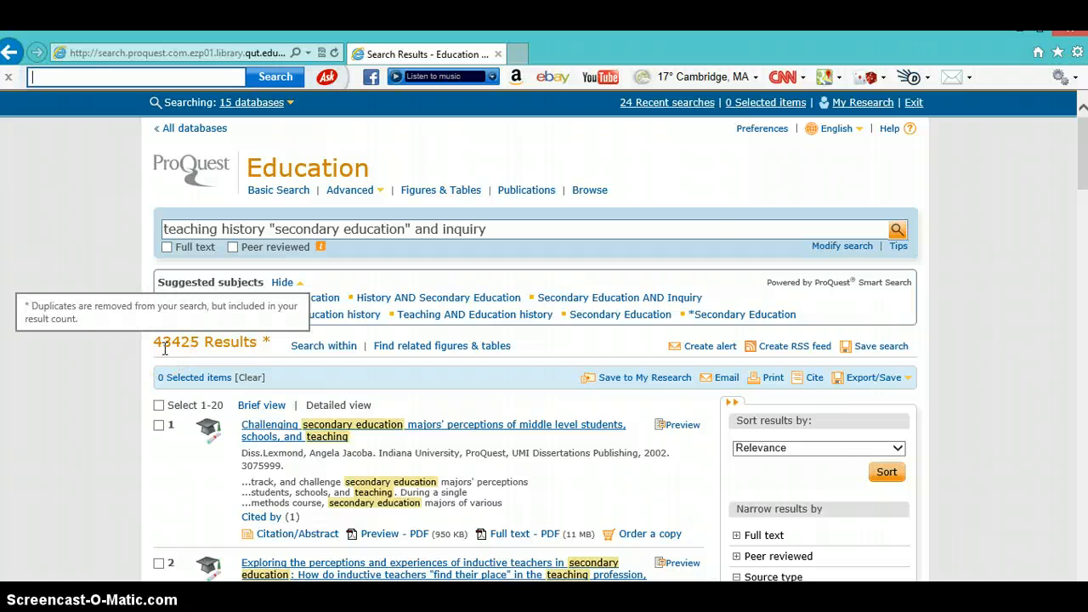
Step: Narrow the search results to the Scholarly Journals source type
{"action": "left_click", "coordinate": [1083, 174]}
{"action": "left_click_drag", "start_coordinate": [1079, 171], "coordinate": [1078, 210]}
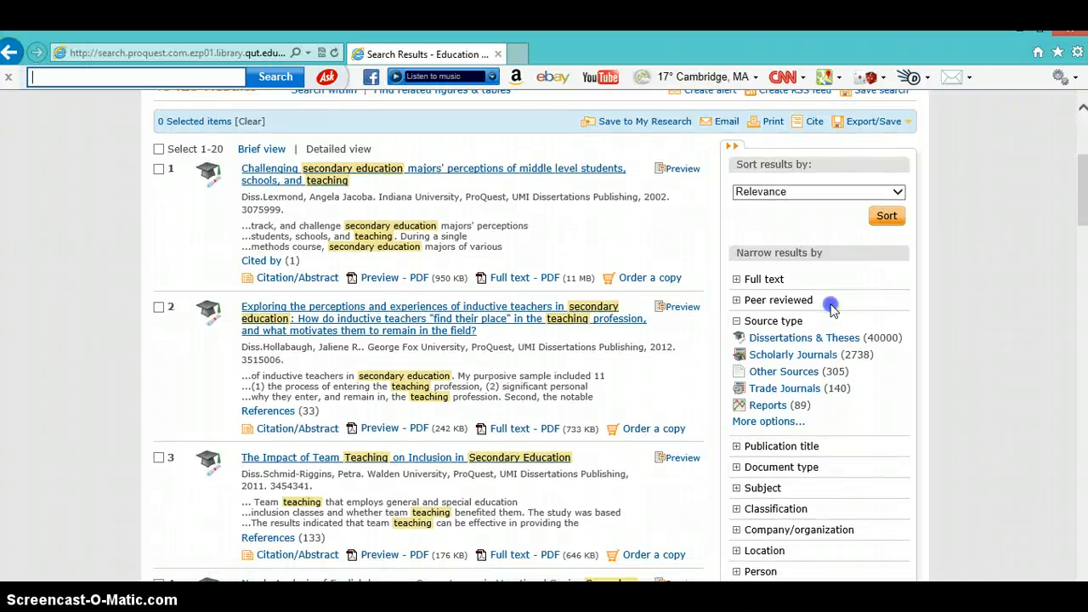
{"action": "left_click", "coordinate": [784, 357]}
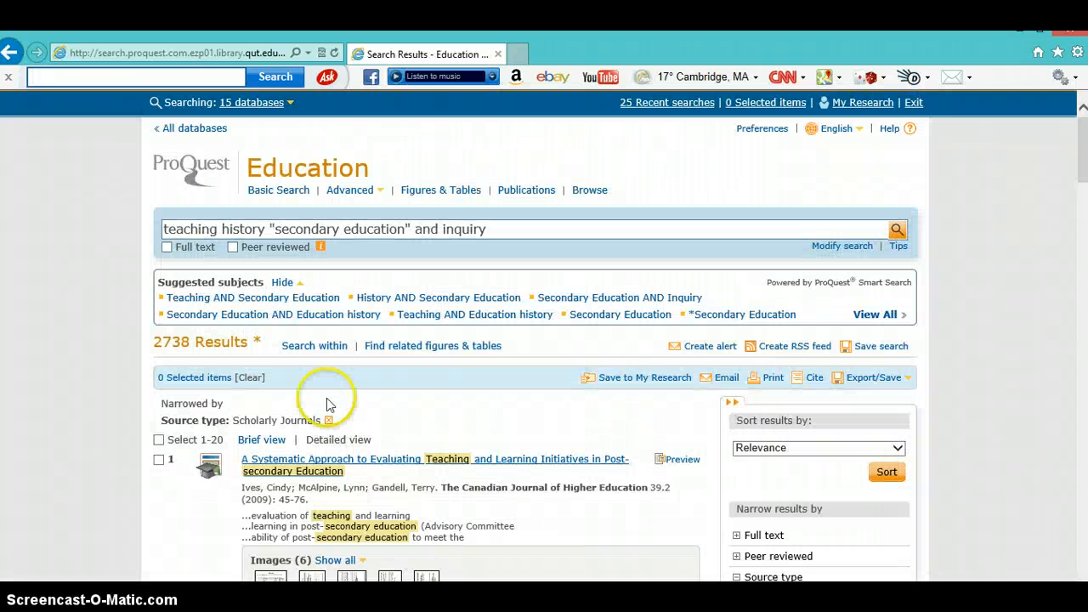
{"action": "left_click", "coordinate": [231, 345]}
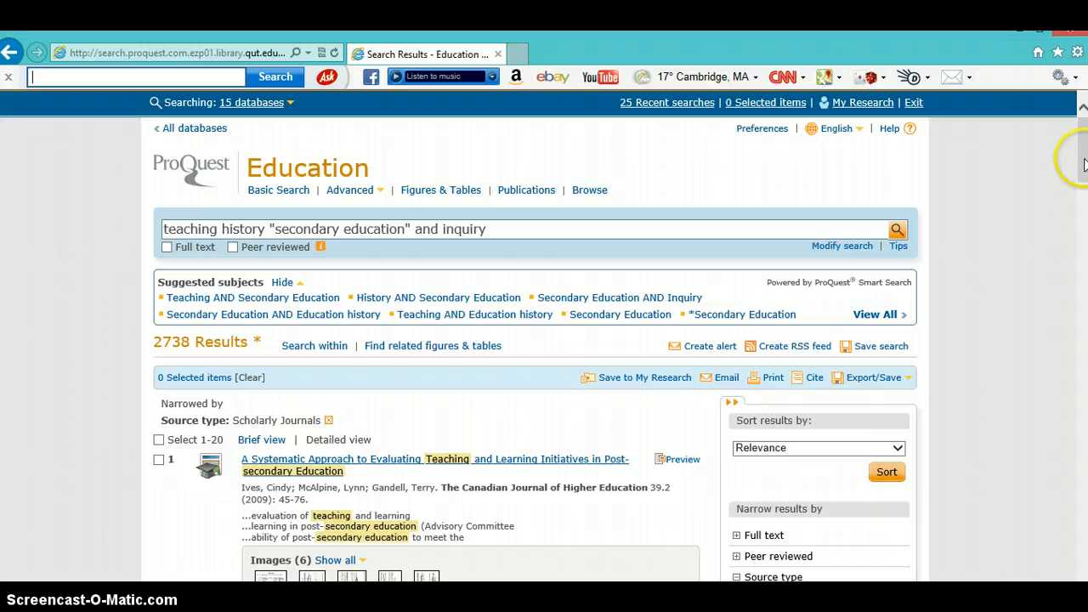
Step: Limit the journal results to publication dates 2000-2019 and update the list
{"action": "left_click_drag", "start_coordinate": [1083, 164], "coordinate": [1083, 223]}
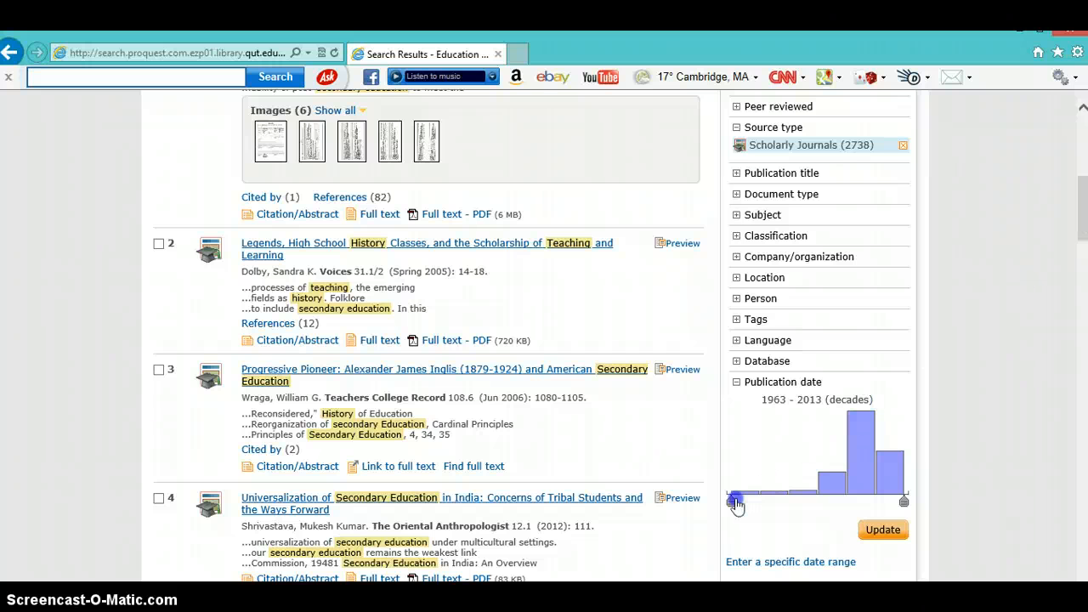
{"action": "mouse_move", "coordinate": [730, 507]}
{"action": "left_click_drag", "start_coordinate": [736, 504], "coordinate": [861, 503]}
{"action": "mouse_move", "coordinate": [847, 501]}
{"action": "left_click", "coordinate": [879, 533]}
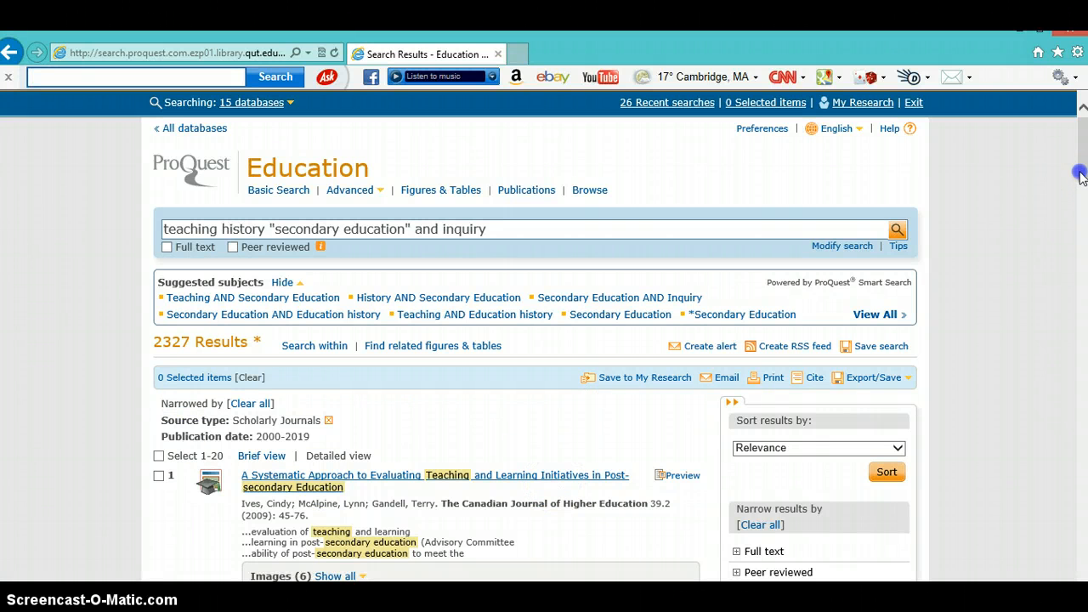
Step: Look through the narrowed results and open the Advanced Search form
{"action": "left_click_drag", "start_coordinate": [1075, 176], "coordinate": [1082, 283]}
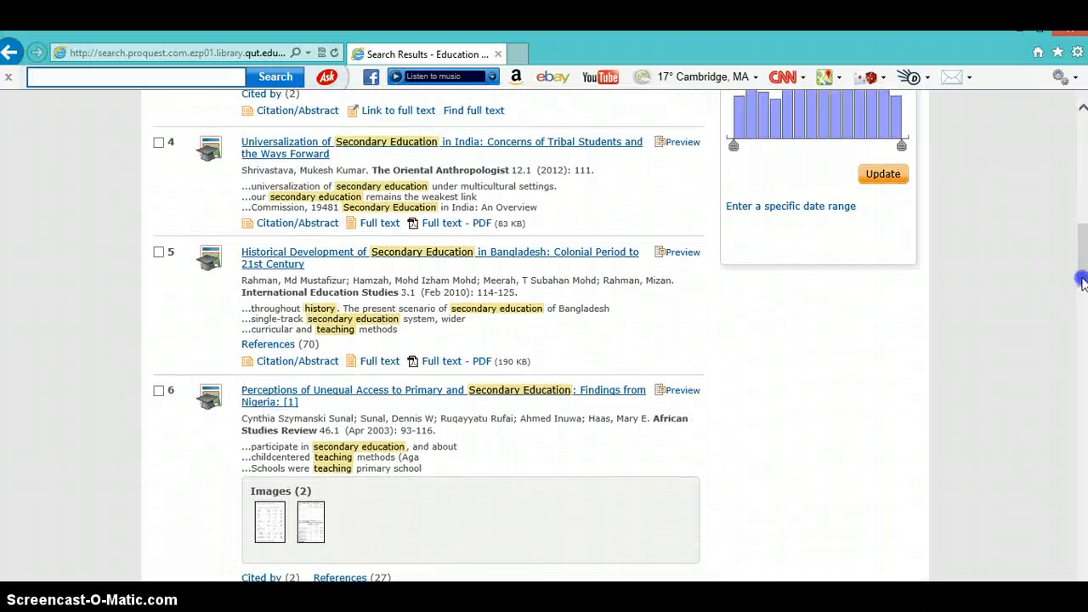
{"action": "left_click_drag", "start_coordinate": [1082, 283], "coordinate": [1082, 178]}
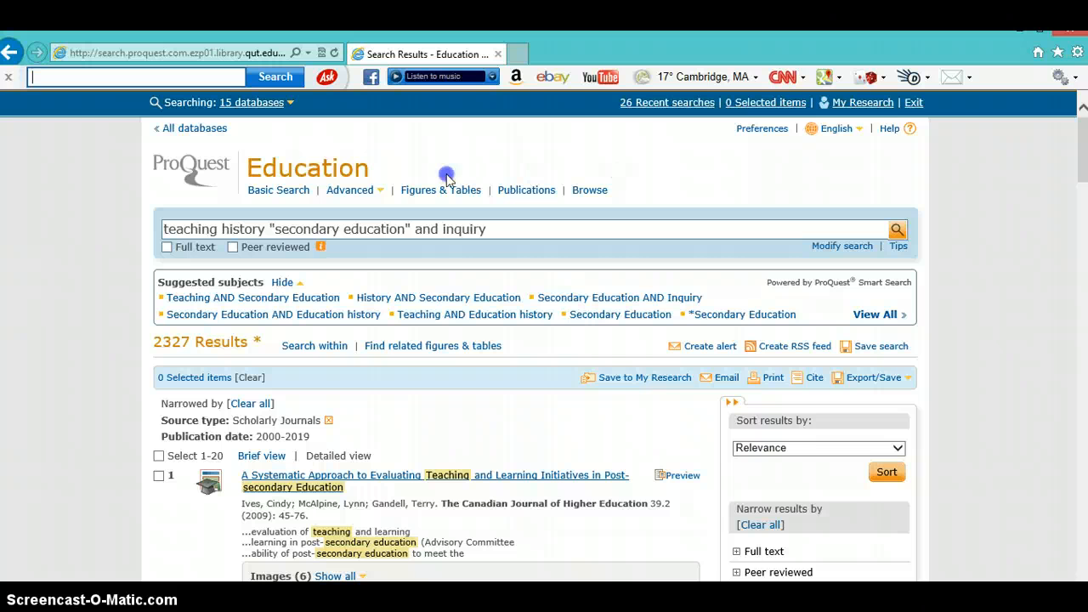
{"action": "left_click", "coordinate": [374, 192]}
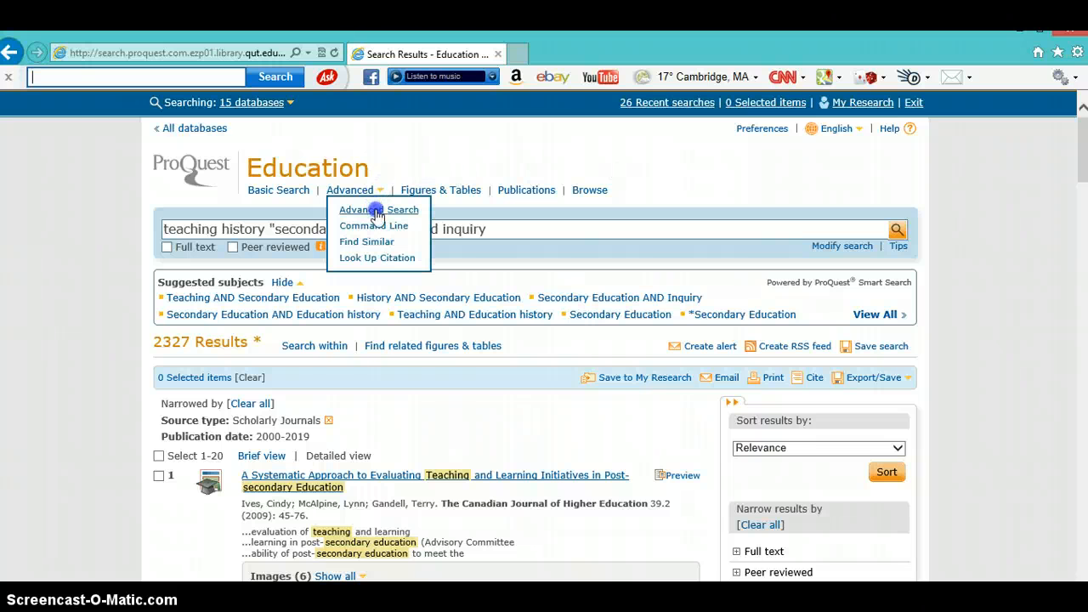
{"action": "left_click", "coordinate": [377, 215]}
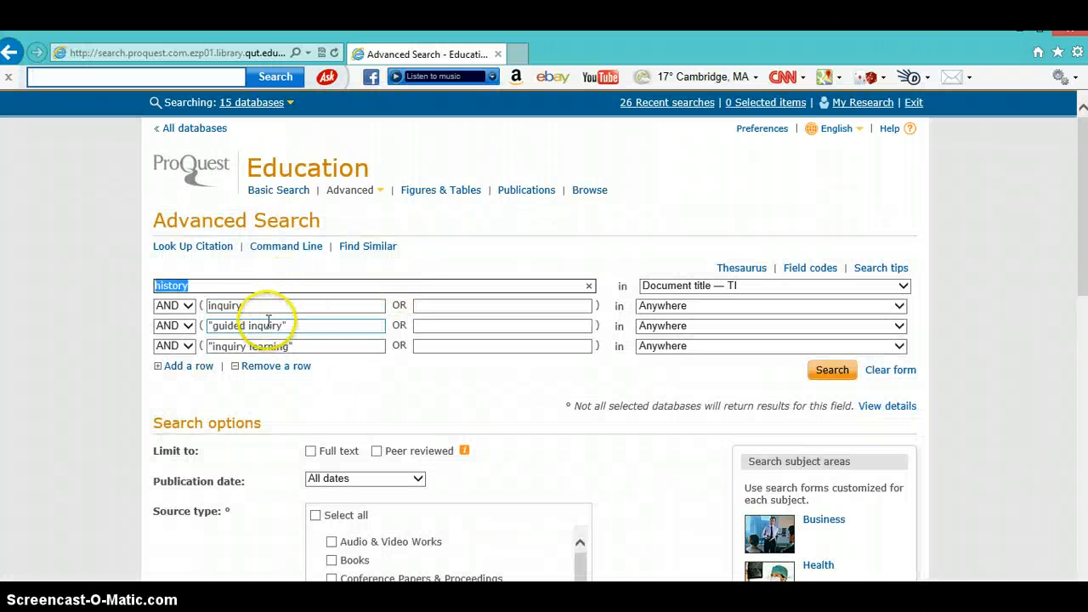
Step: Clear the "inquiry learning", "guided inquiry" and inquiry terms from the three AND rows
{"action": "left_click_drag", "start_coordinate": [308, 345], "coordinate": [188, 355]}
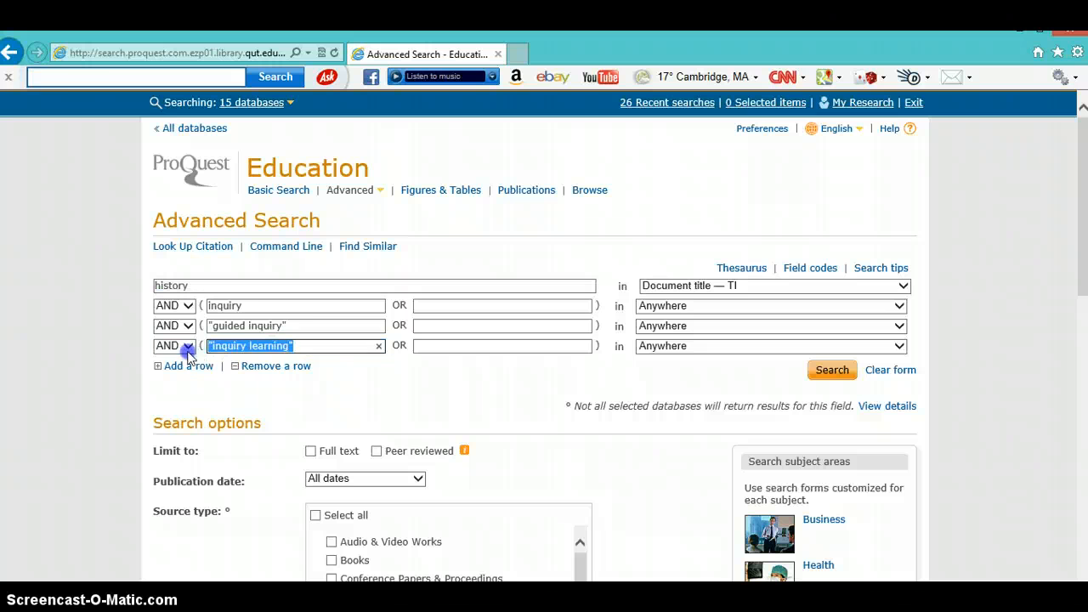
{"action": "key", "text": "Delete"}
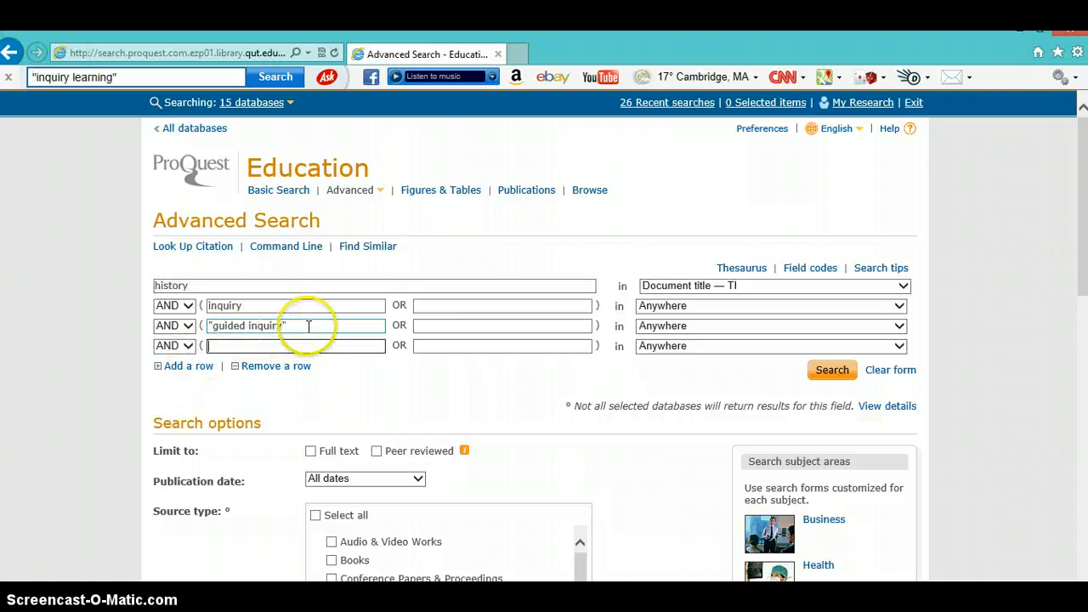
{"action": "left_click_drag", "start_coordinate": [308, 325], "coordinate": [138, 324]}
{"action": "key", "text": "Delete"}
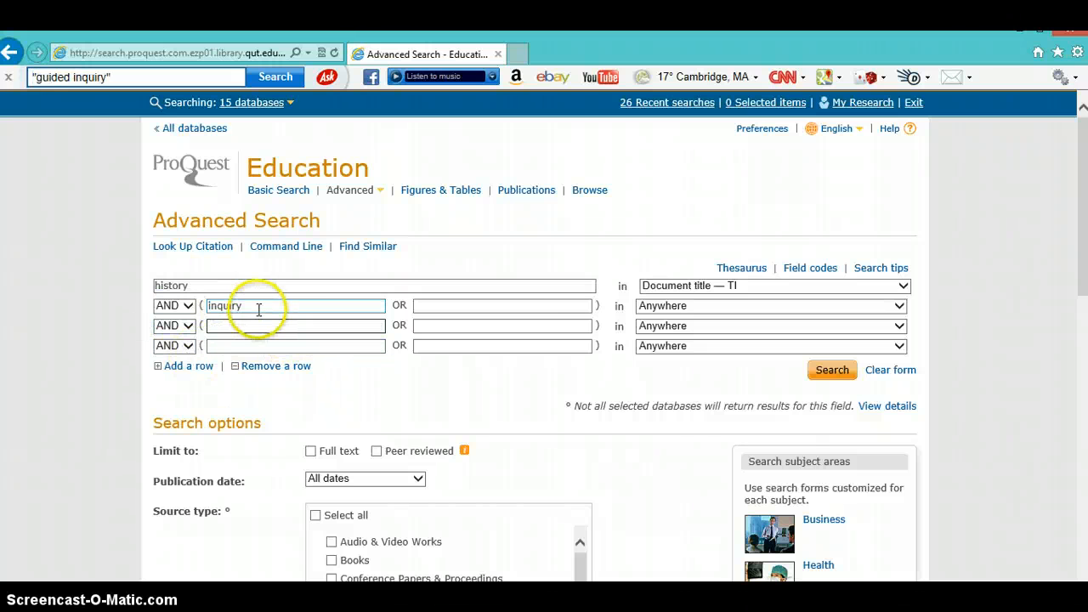
{"action": "left_click_drag", "start_coordinate": [258, 310], "coordinate": [138, 303]}
{"action": "key", "text": "Delete"}
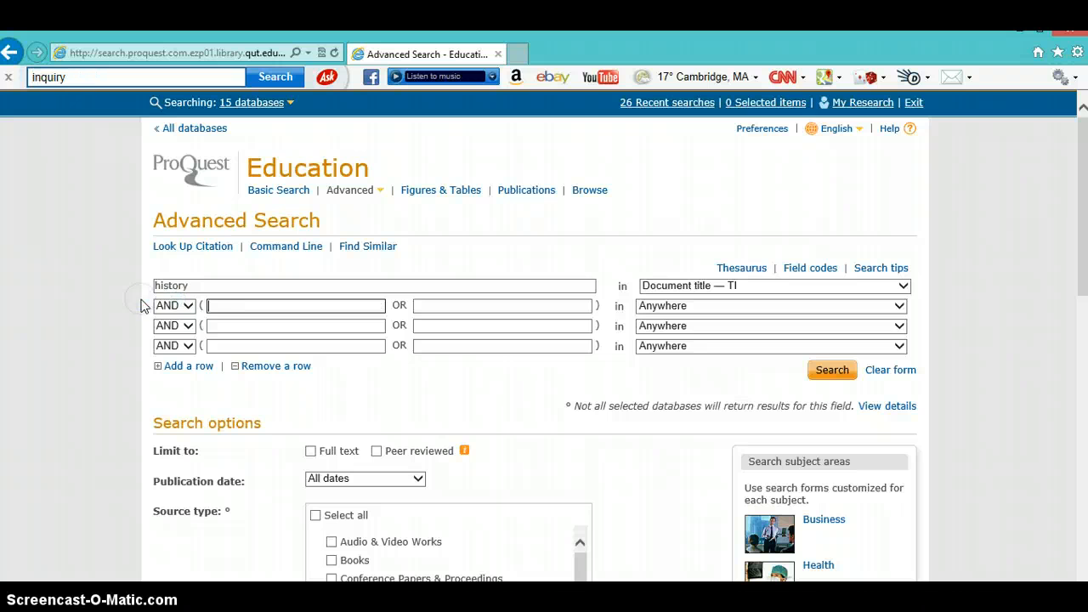
Step: Keep history limited to Document title — TI and enter inquiry and "information literacy" in the first two AND rows
{"action": "left_click", "coordinate": [209, 287]}
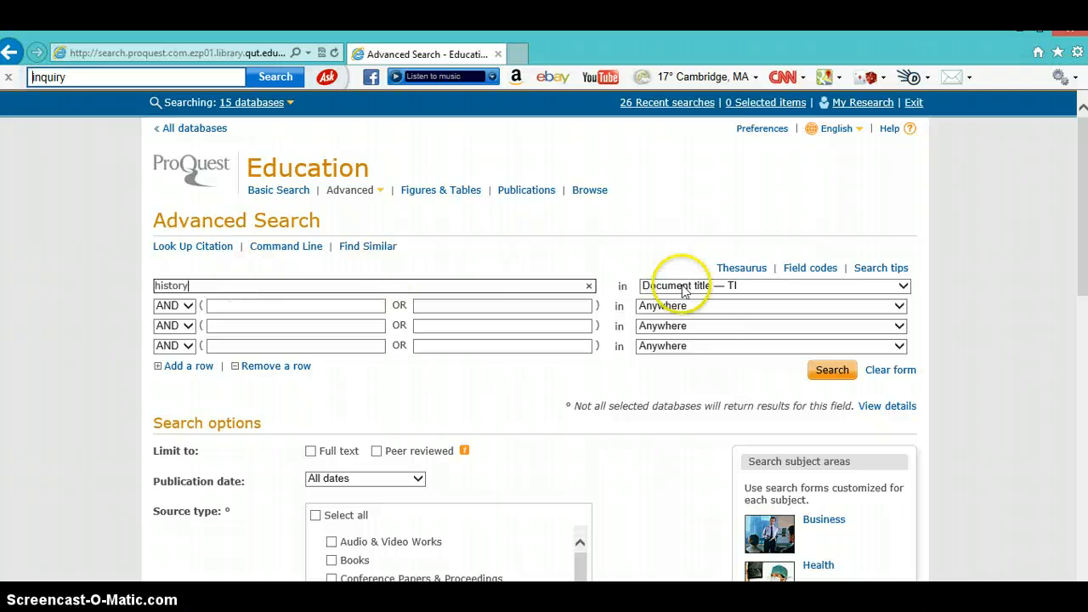
{"action": "left_click", "coordinate": [902, 286]}
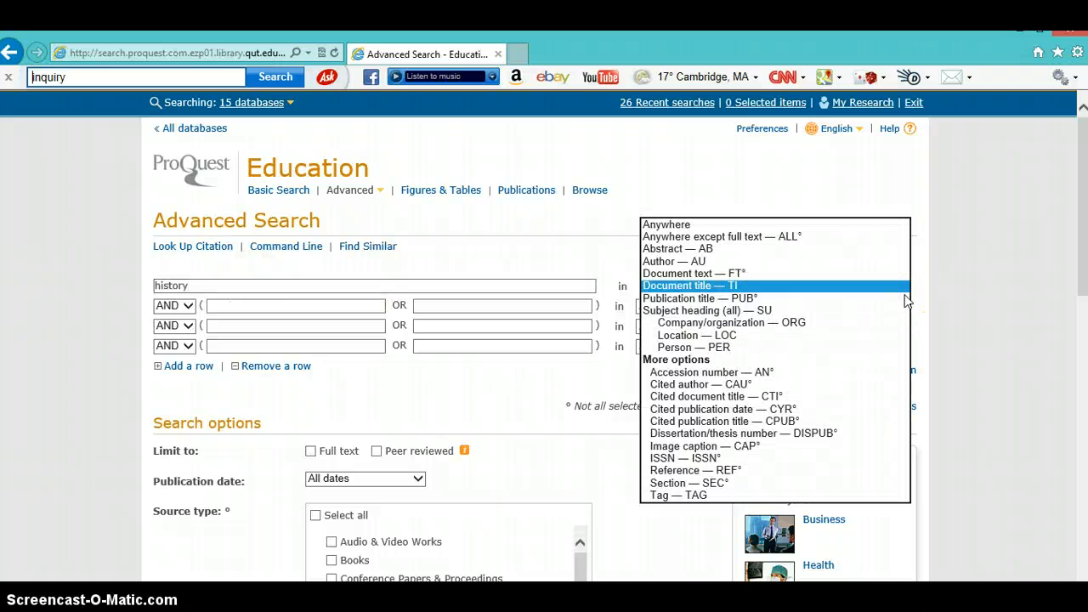
{"action": "left_click", "coordinate": [803, 289]}
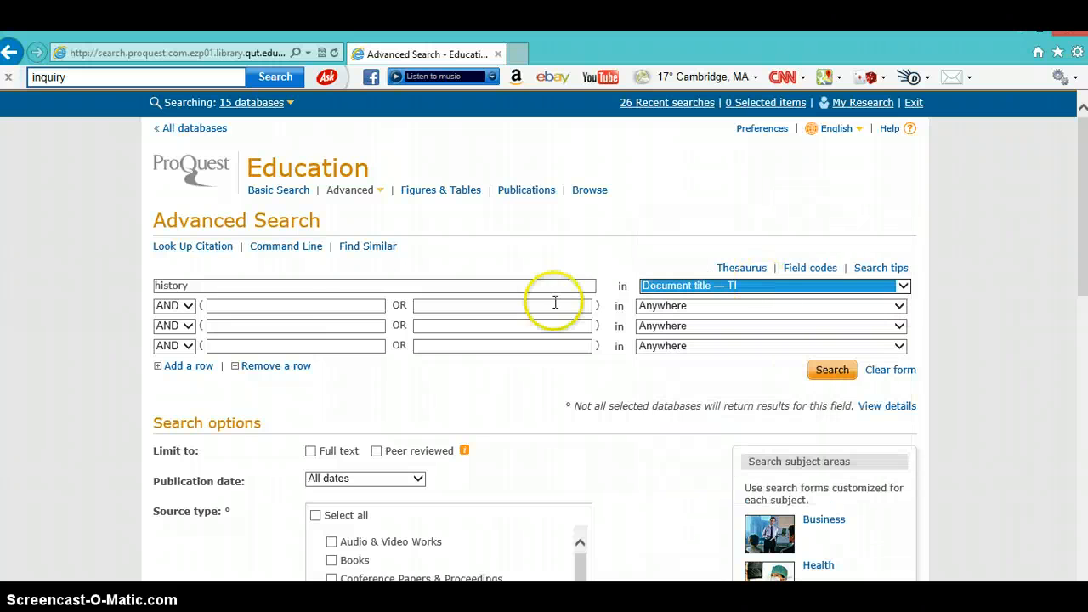
{"action": "left_click", "coordinate": [333, 305]}
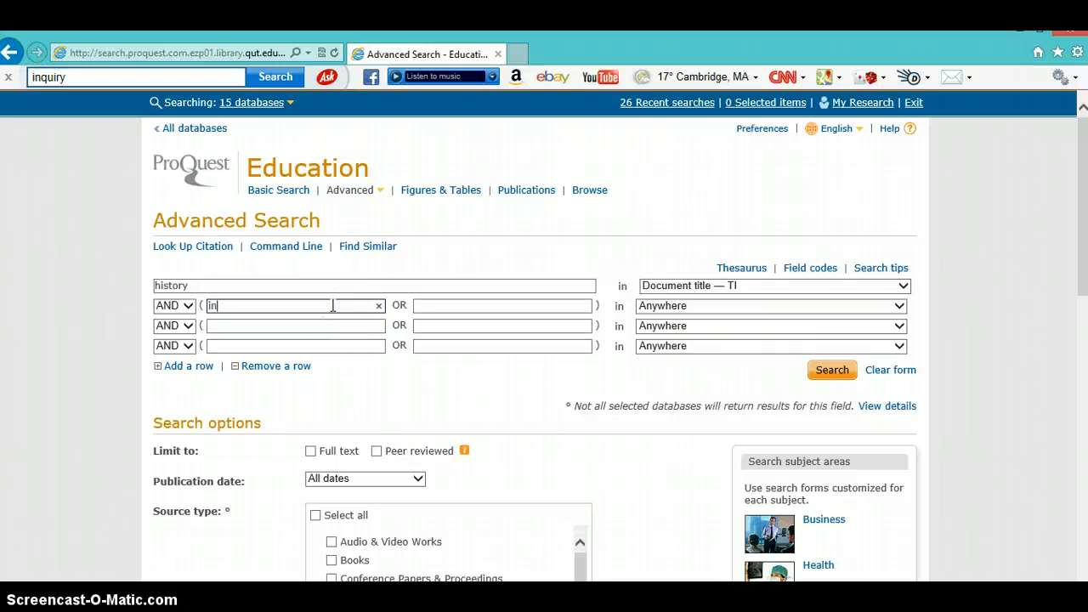
{"action": "type", "text": "inquiry"}
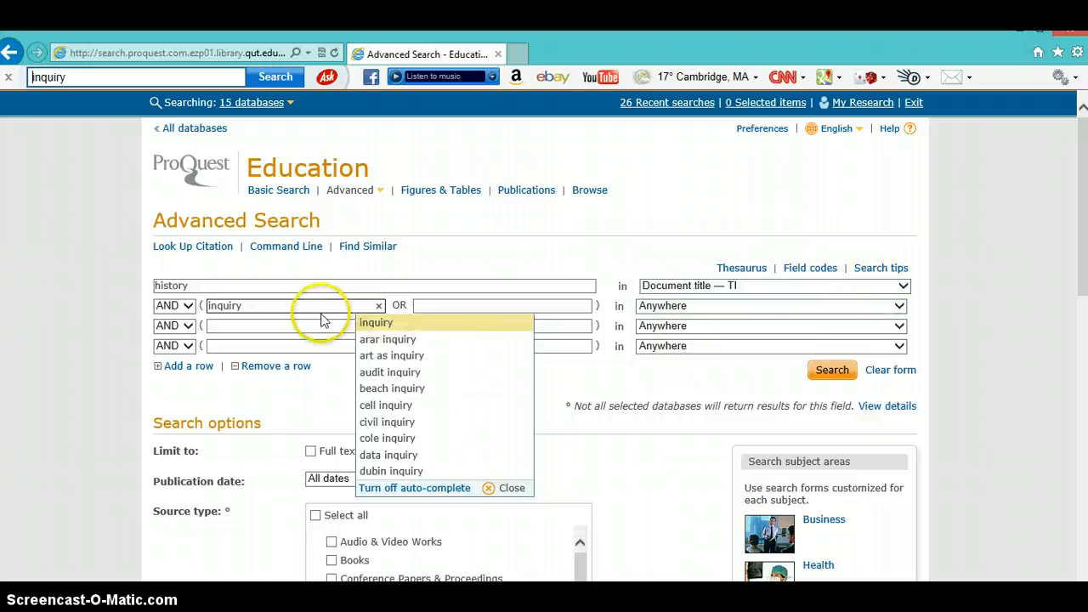
{"action": "left_click", "coordinate": [309, 325]}
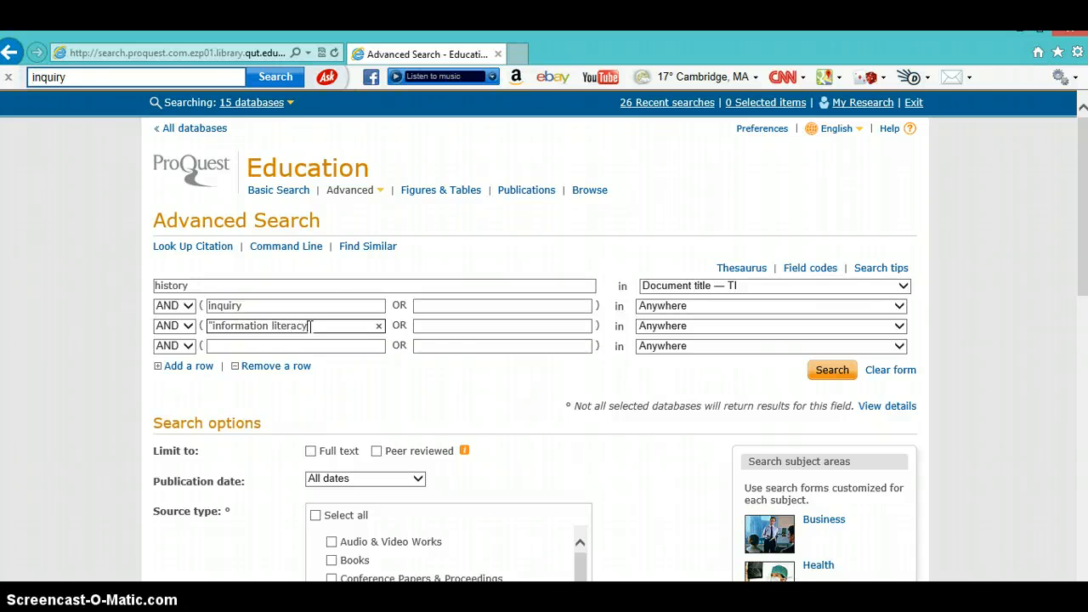
Step: Remove the empty last row and run the advanced search with the publication date kept at All dates
{"action": "left_click", "coordinate": [255, 366]}
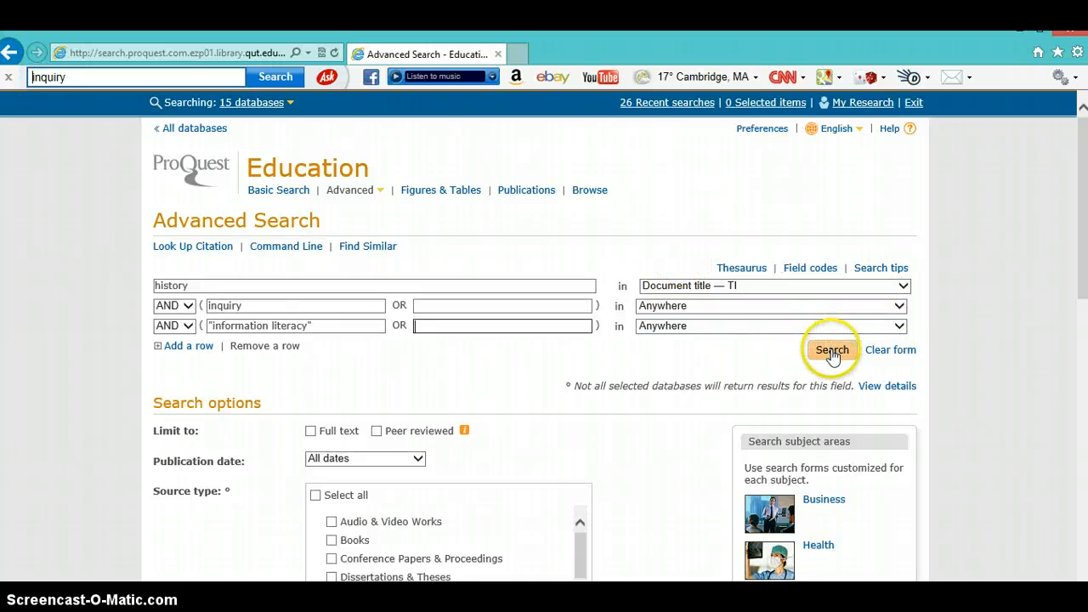
{"action": "scroll", "coordinate": [587, 304], "scroll_direction": "down", "scroll_amount": 2}
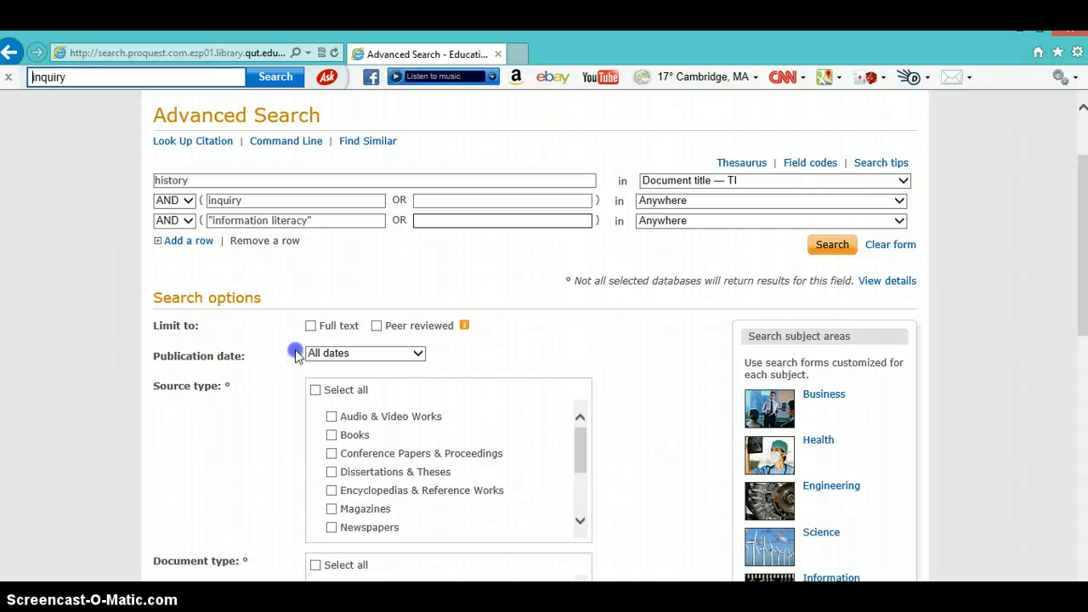
{"action": "left_click", "coordinate": [418, 356]}
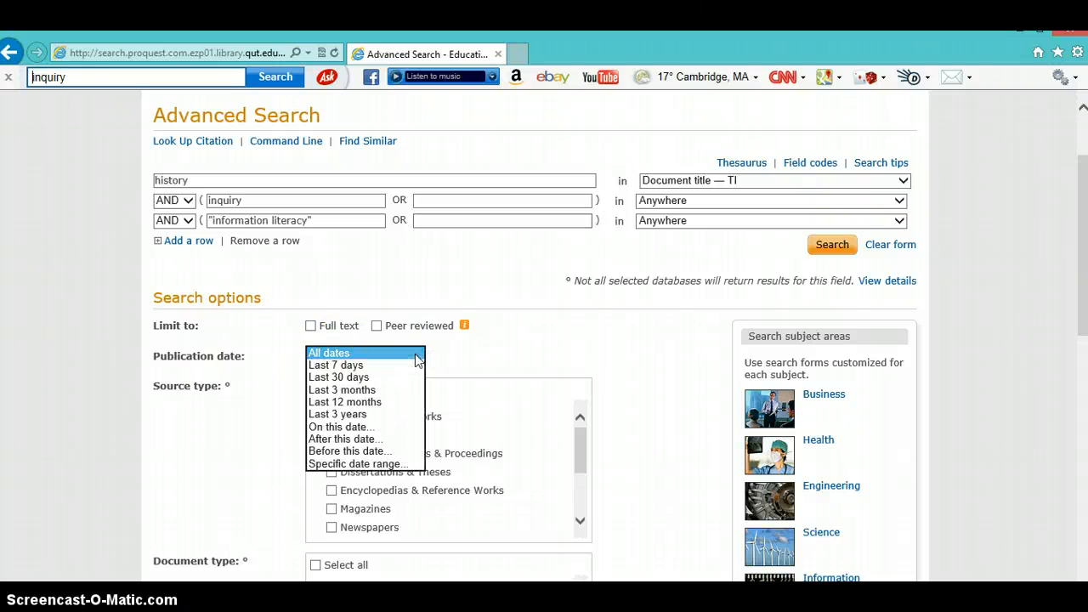
{"action": "left_click", "coordinate": [416, 354]}
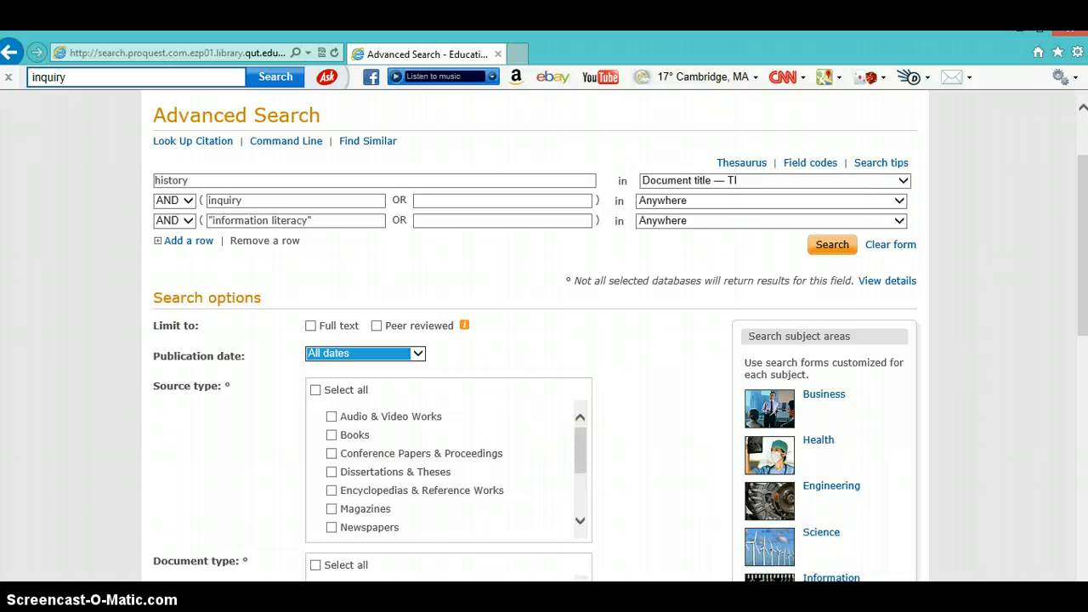
{"action": "left_click_drag", "start_coordinate": [1081, 294], "coordinate": [1079, 259]}
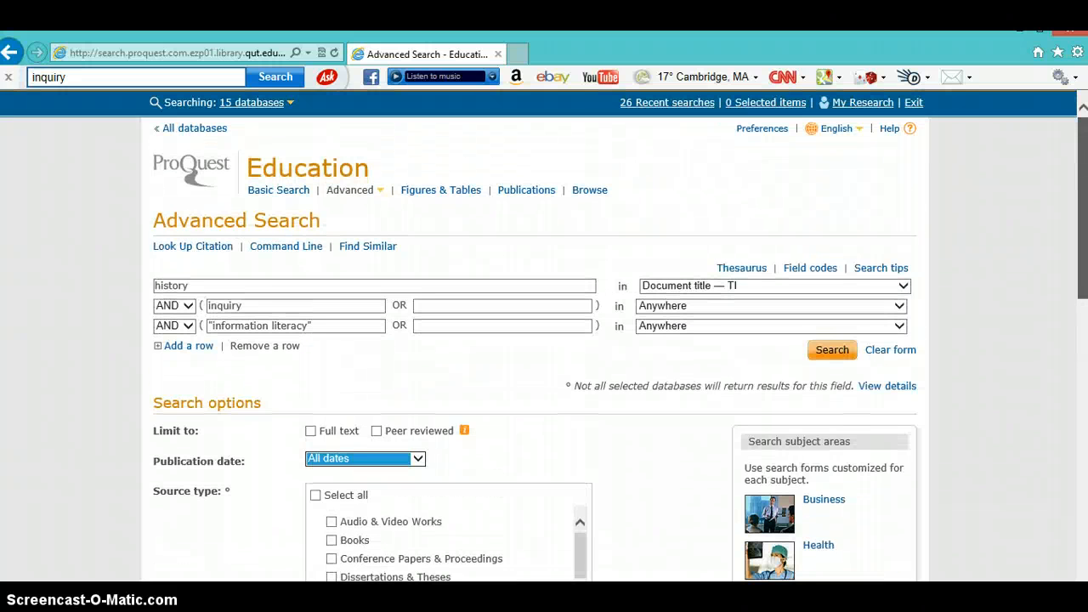
{"action": "left_click", "coordinate": [874, 349]}
{"action": "left_click", "coordinate": [832, 350]}
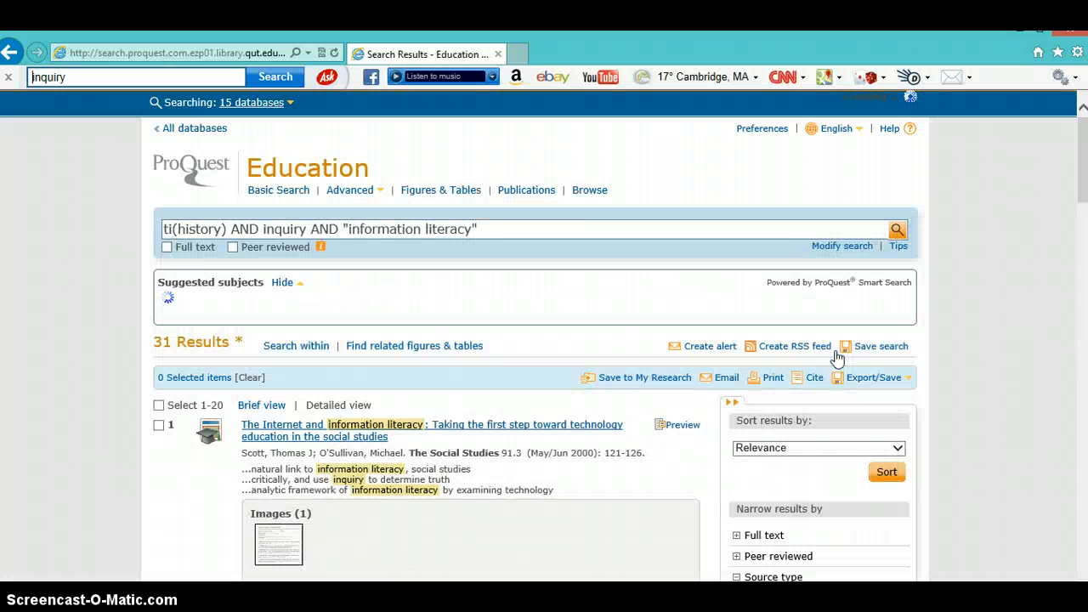
Step: Narrow the search results to publication dates from 2006 to 2012
{"action": "left_click", "coordinate": [582, 377]}
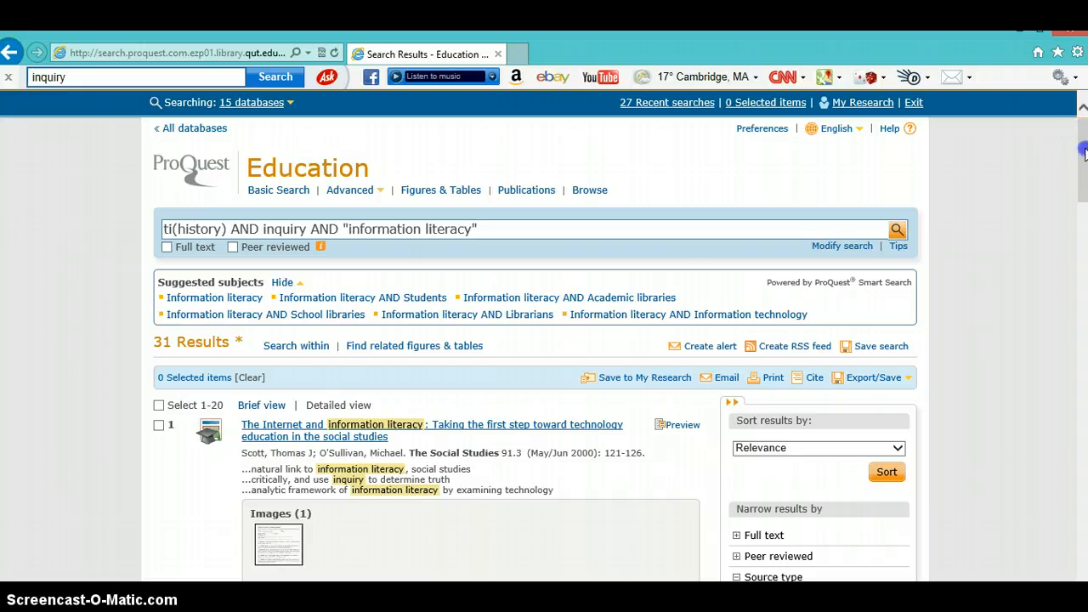
{"action": "left_click_drag", "start_coordinate": [1083, 151], "coordinate": [1082, 181]}
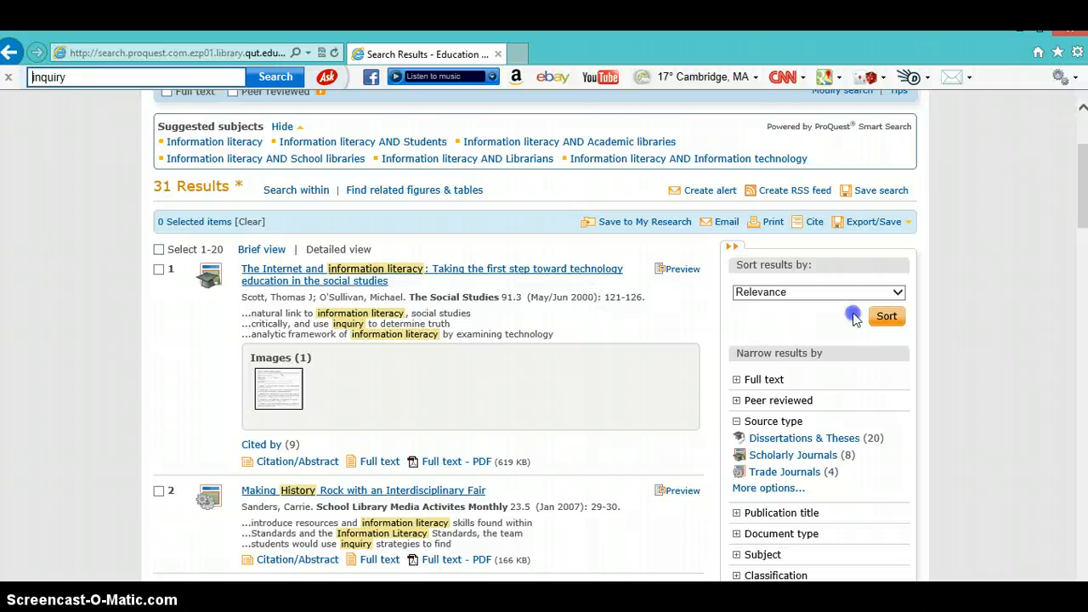
{"action": "left_click_drag", "start_coordinate": [1084, 200], "coordinate": [1075, 306]}
{"action": "mouse_move", "coordinate": [731, 274]}
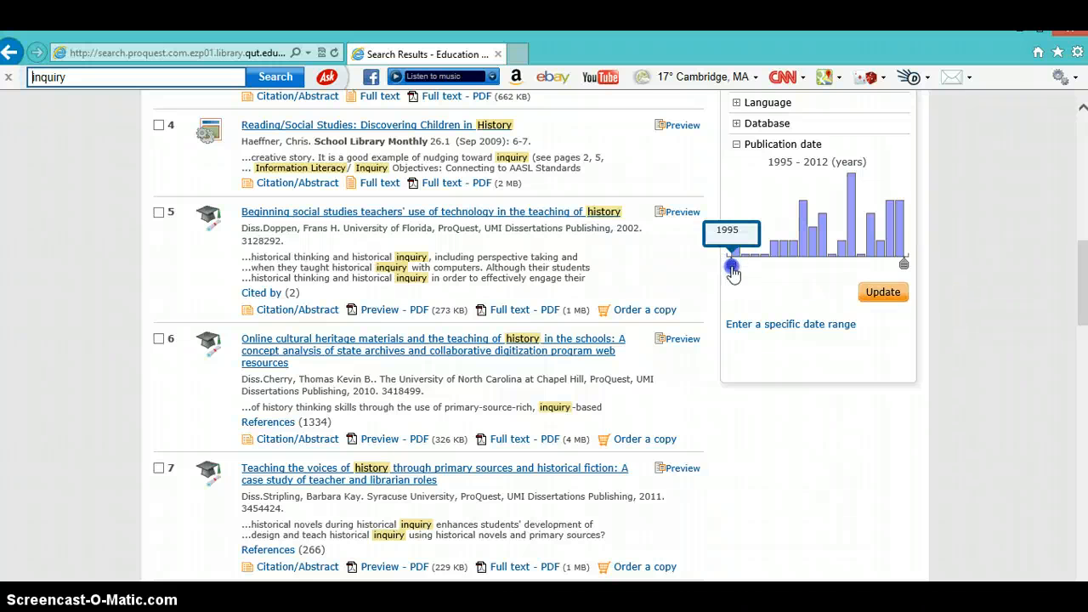
{"action": "left_click_drag", "start_coordinate": [737, 268], "coordinate": [869, 265]}
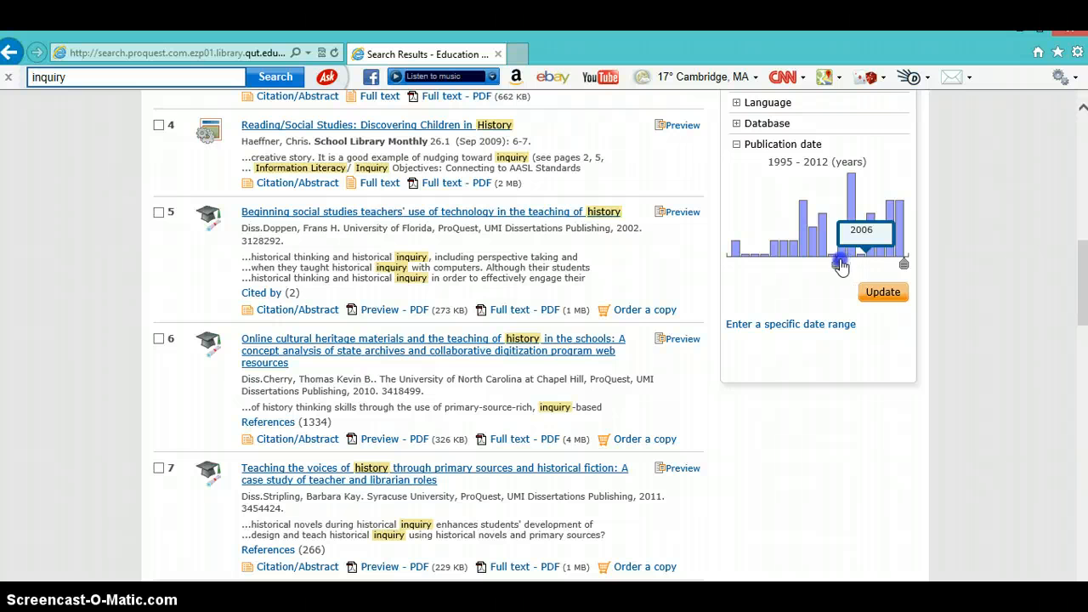
{"action": "left_click_drag", "start_coordinate": [839, 266], "coordinate": [826, 265]}
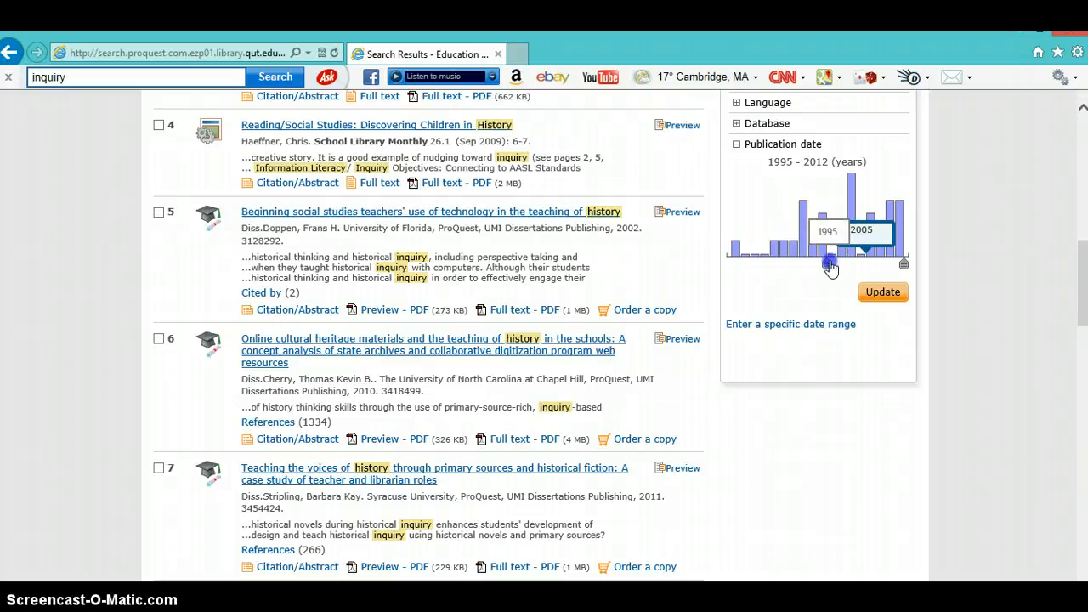
{"action": "left_click", "coordinate": [884, 293]}
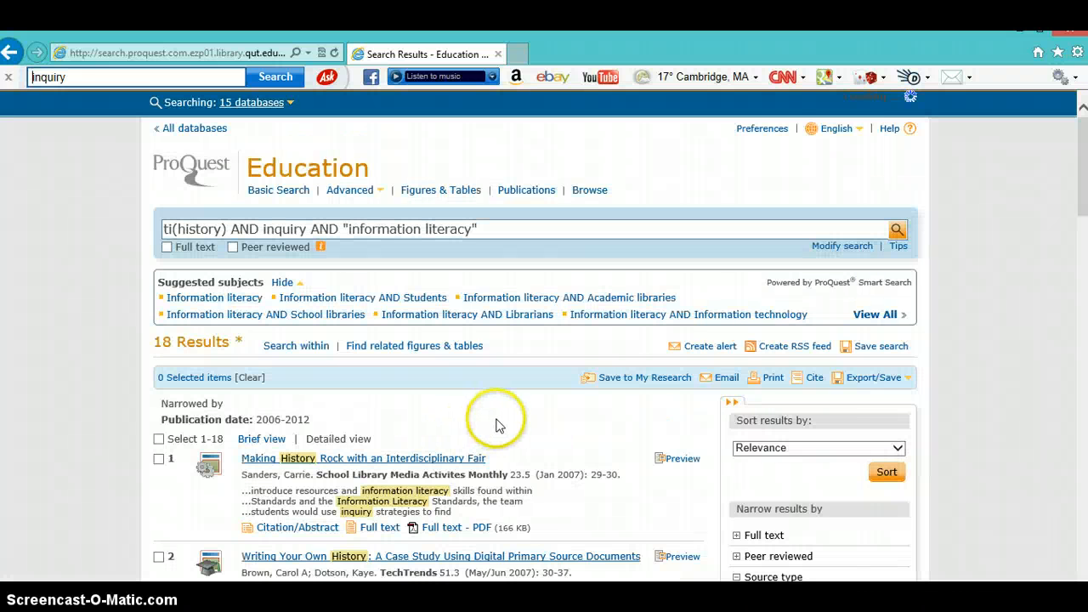
Step: Check the date-narrowed results and return to the Advanced Search form
{"action": "mouse_move", "coordinate": [189, 343]}
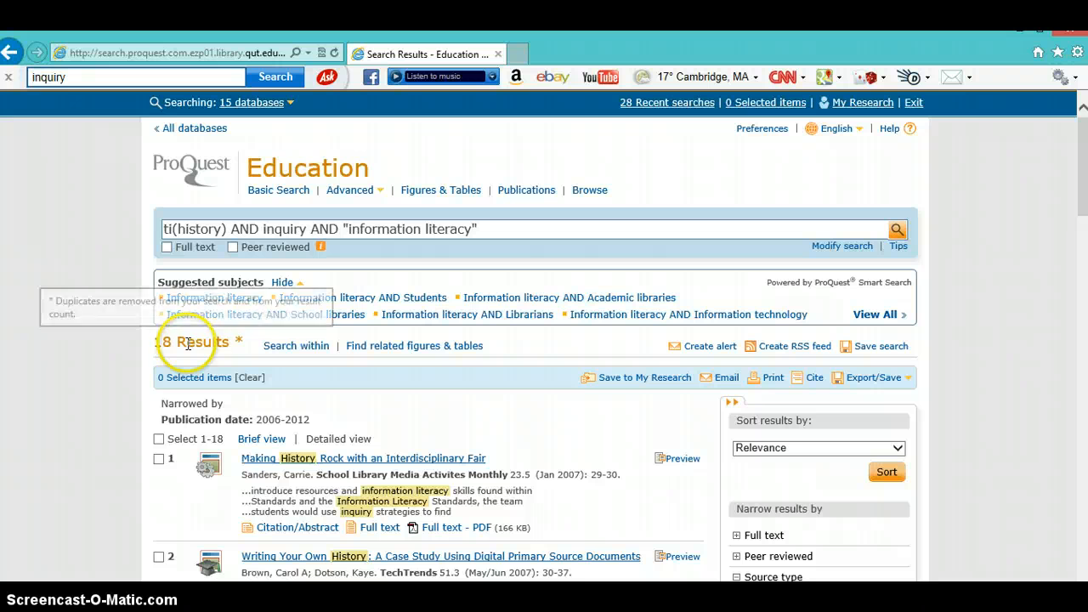
{"action": "mouse_move", "coordinate": [1081, 146]}
{"action": "left_mouse_down"}
{"action": "mouse_move", "coordinate": [1079, 238]}
{"action": "mouse_move", "coordinate": [1079, 127]}
{"action": "left_mouse_up"}
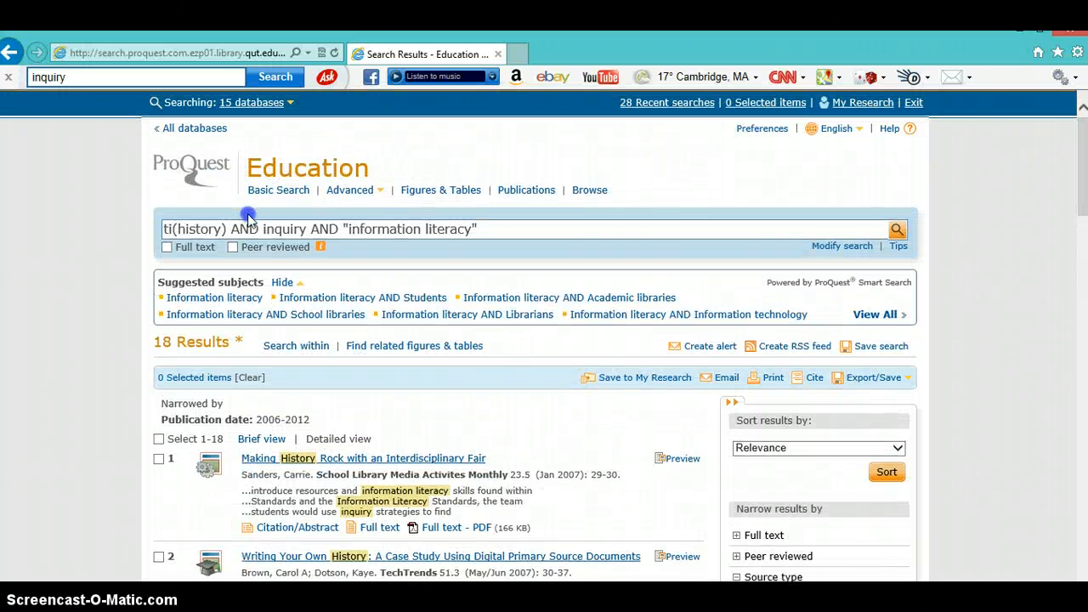
{"action": "left_click", "coordinate": [366, 194]}
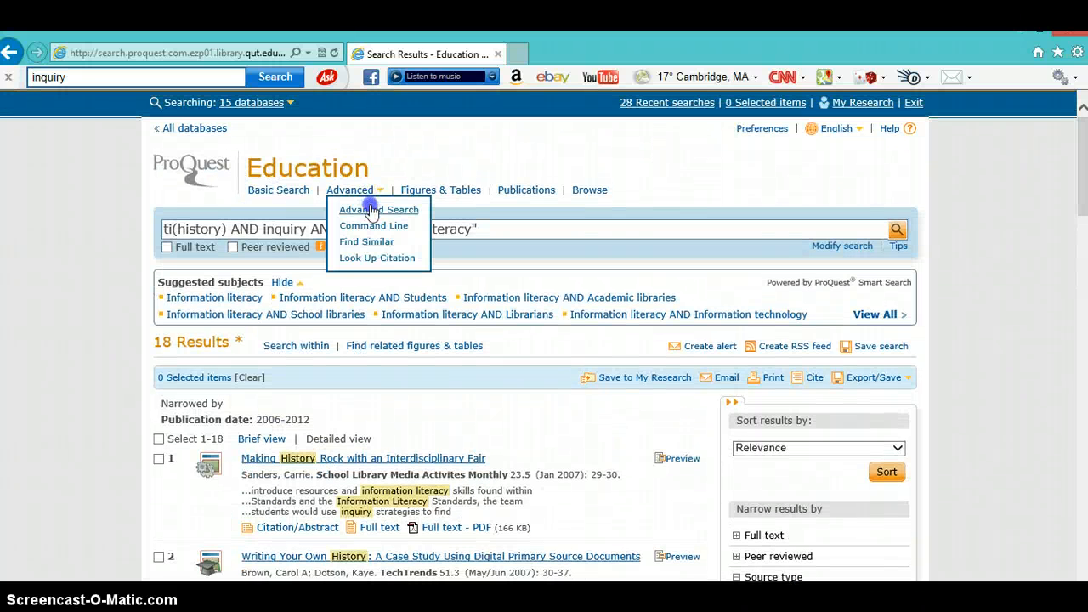
{"action": "left_click", "coordinate": [372, 211]}
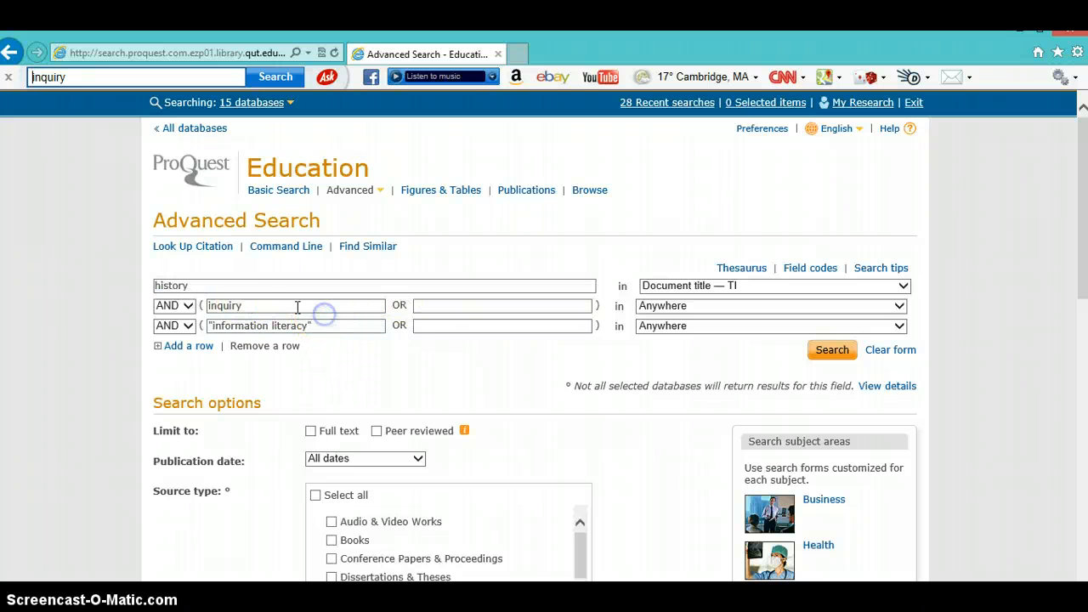
Step: Change the first AND row's term to "guided inquiry" and the second AND row's term to "inquiry learning", both as quoted phrases
{"action": "left_click", "coordinate": [207, 305]}
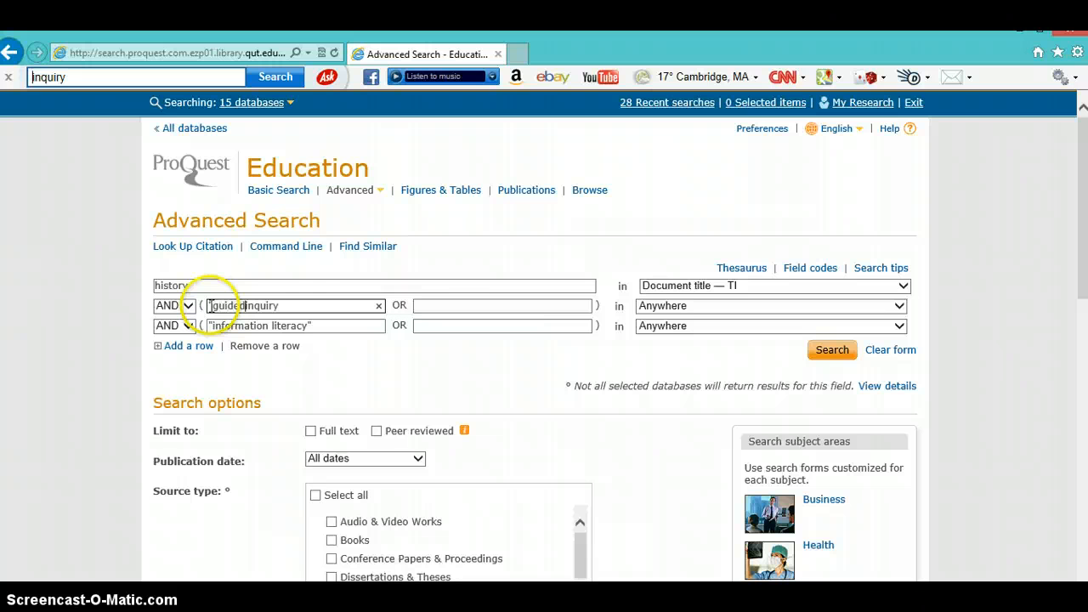
{"action": "left_click", "coordinate": [287, 306]}
{"action": "type", "text": "\""}
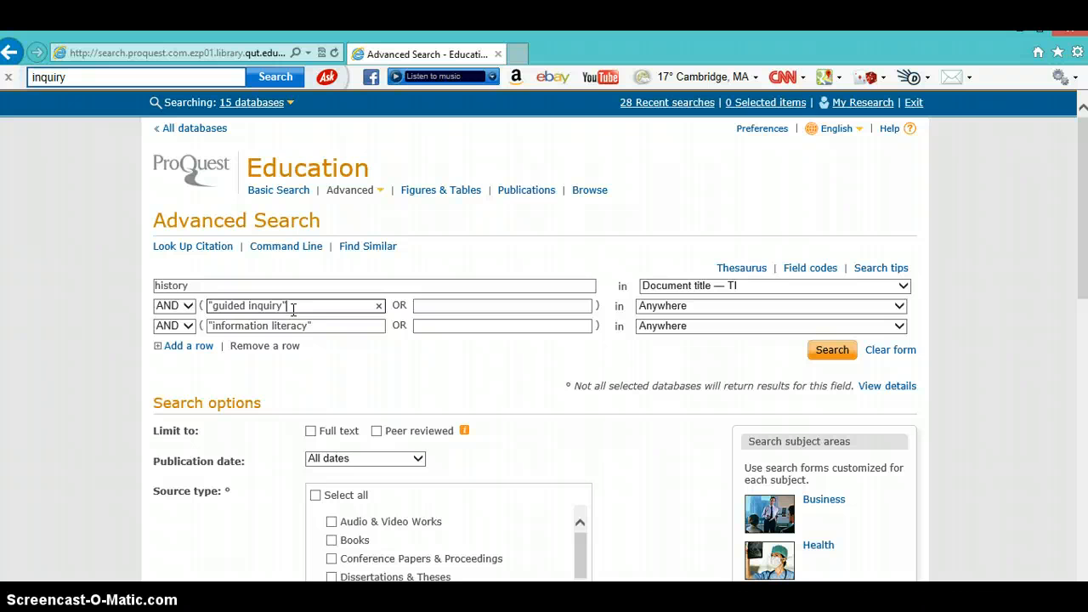
{"action": "double_click", "coordinate": [332, 325]}
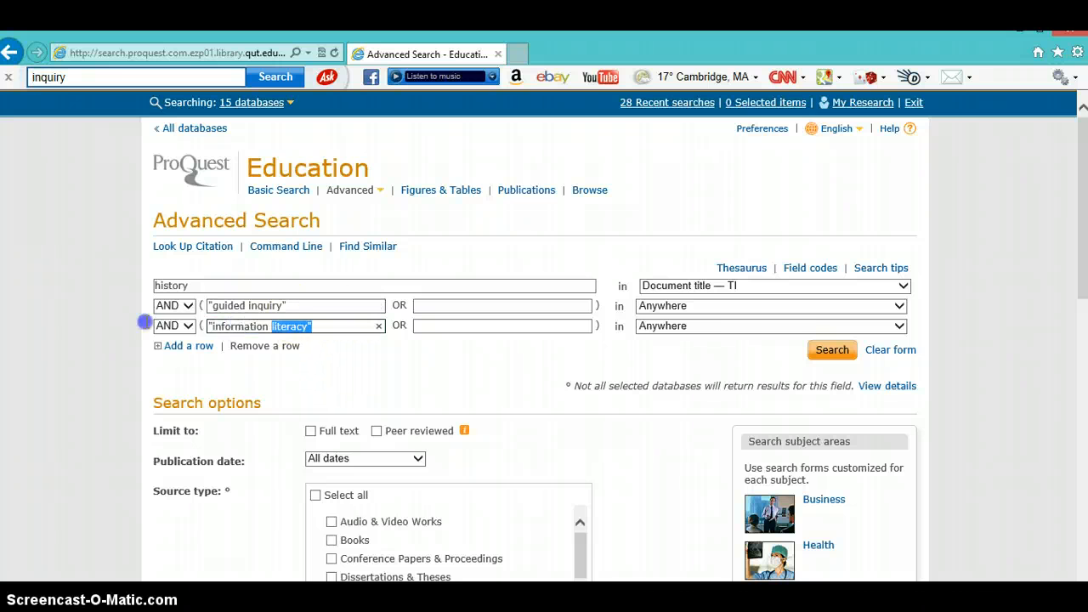
{"action": "left_click_drag", "start_coordinate": [145, 321], "coordinate": [109, 315]}
{"action": "type", "text": "\"inquiry learning"}
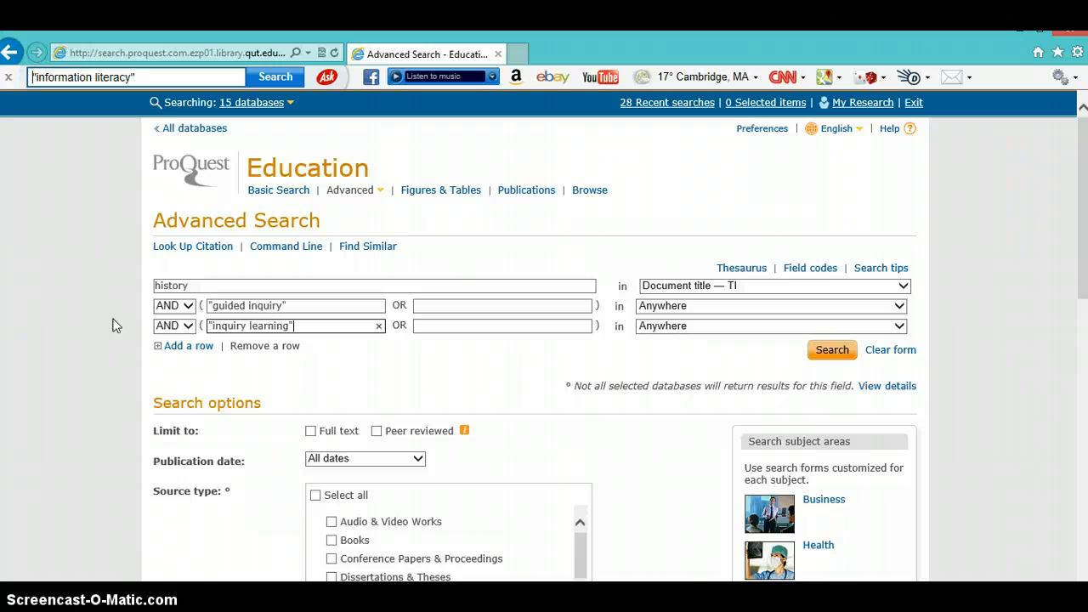
Step: Add a third AND row with the term inquiry and run the advanced search
{"action": "left_click", "coordinate": [183, 346]}
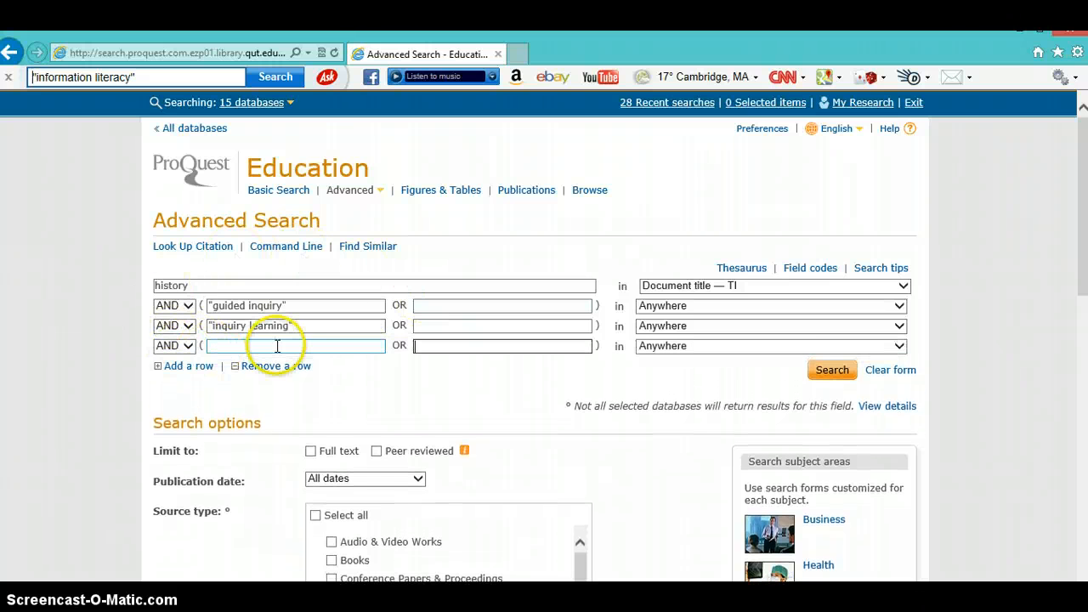
{"action": "left_click", "coordinate": [278, 346]}
{"action": "type", "text": "inquiry"}
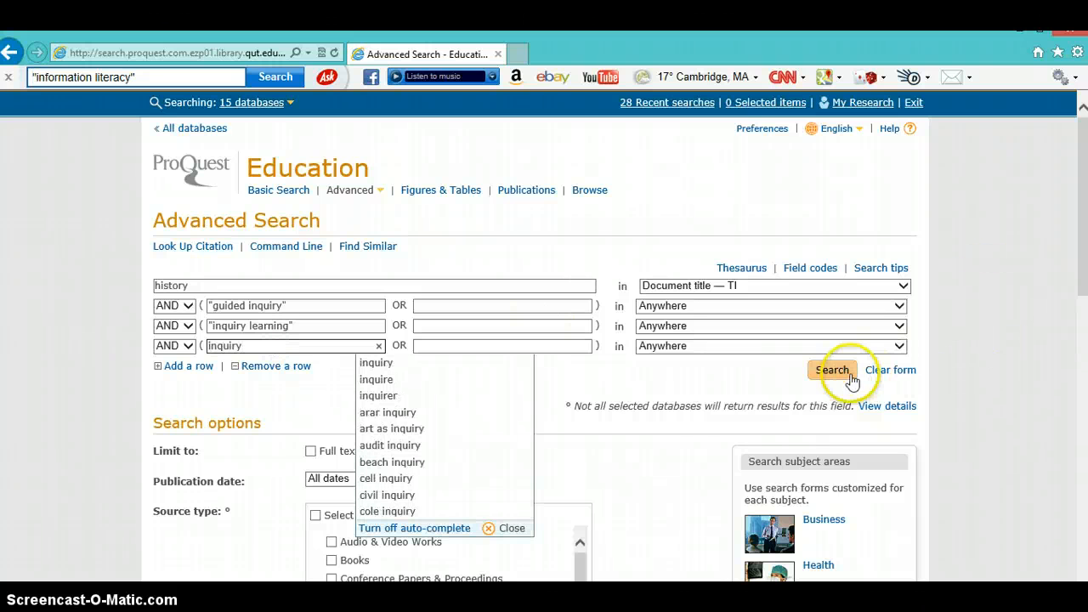
{"action": "left_click", "coordinate": [832, 371]}
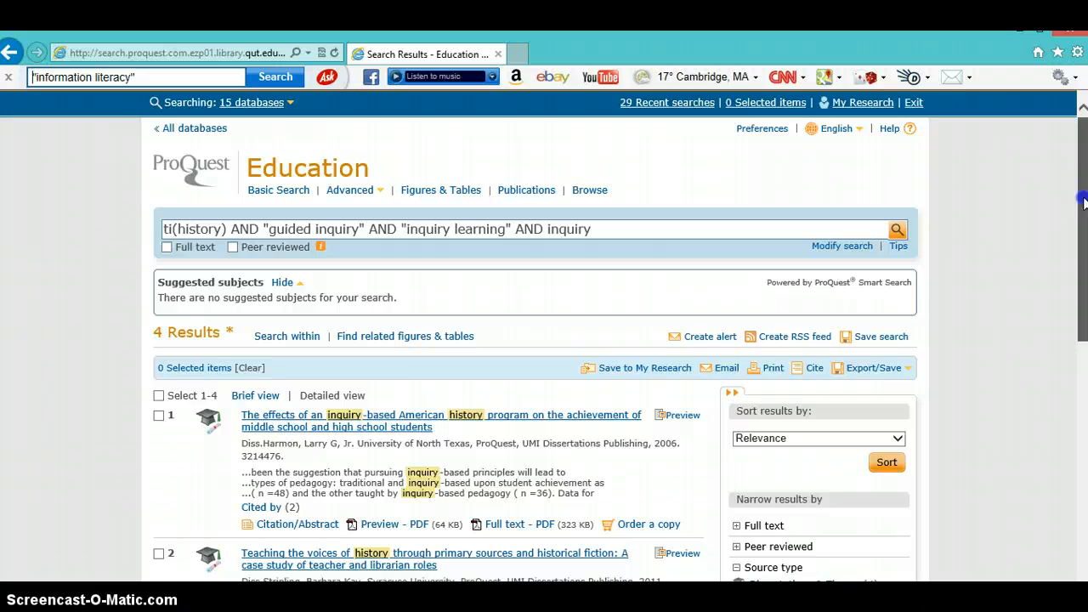
Step: Look through the results for the guided inquiry search and go back to the Advanced Search form
{"action": "left_click_drag", "start_coordinate": [1083, 203], "coordinate": [1084, 319]}
{"action": "left_click_drag", "start_coordinate": [1084, 281], "coordinate": [1084, 346]}
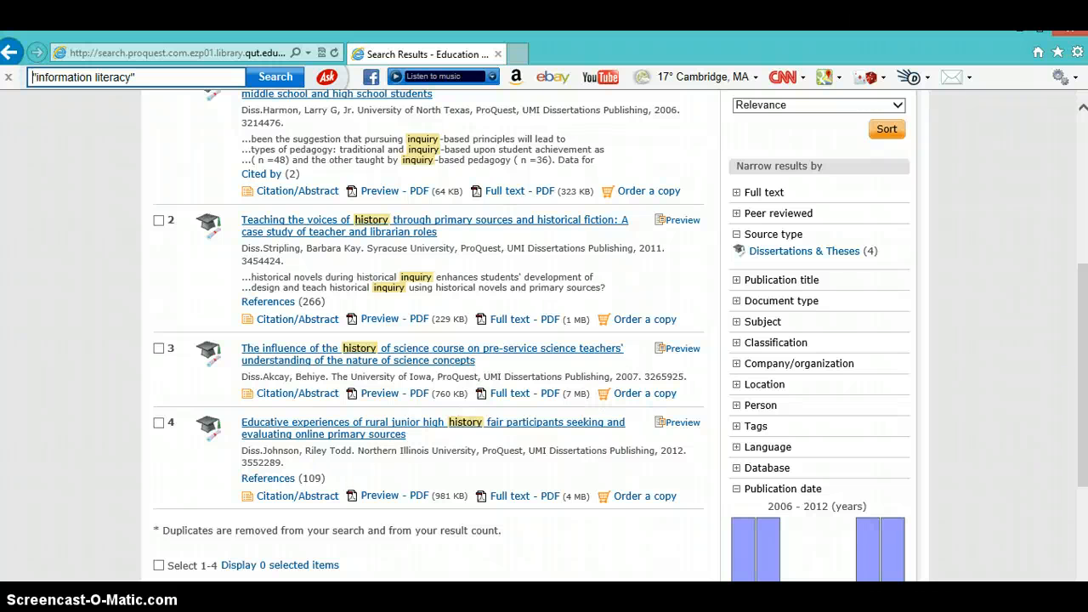
{"action": "left_click_drag", "start_coordinate": [1083, 385], "coordinate": [1084, 240]}
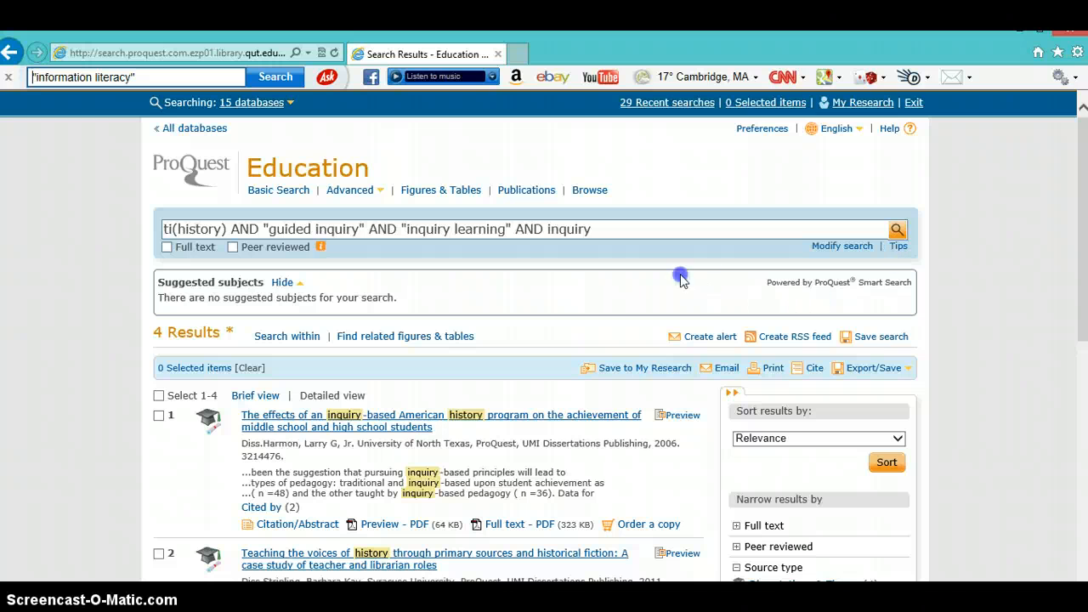
{"action": "left_click", "coordinate": [346, 191]}
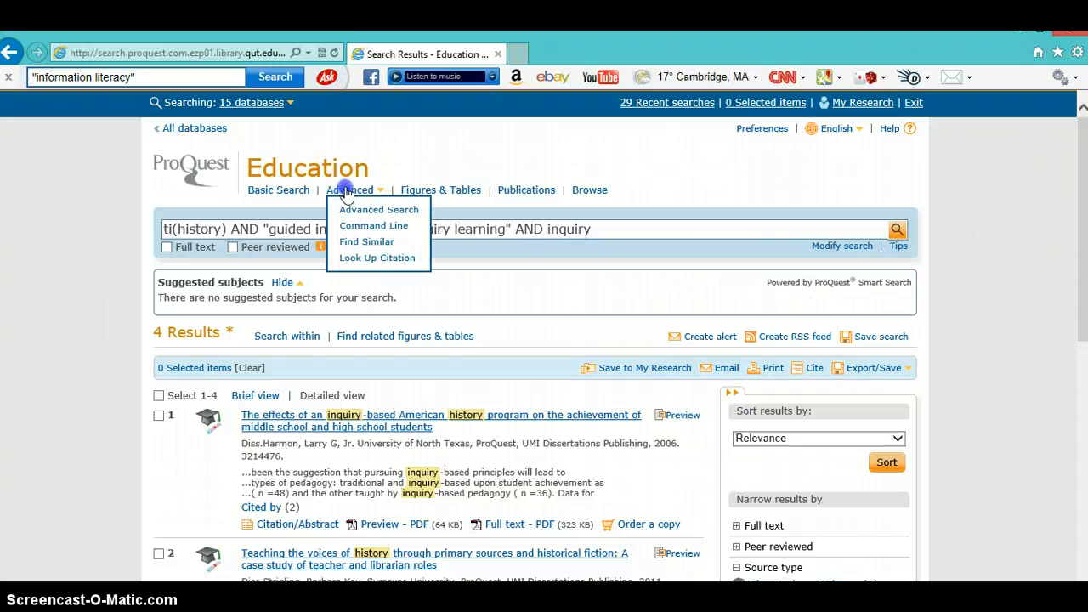
{"action": "left_click", "coordinate": [374, 217]}
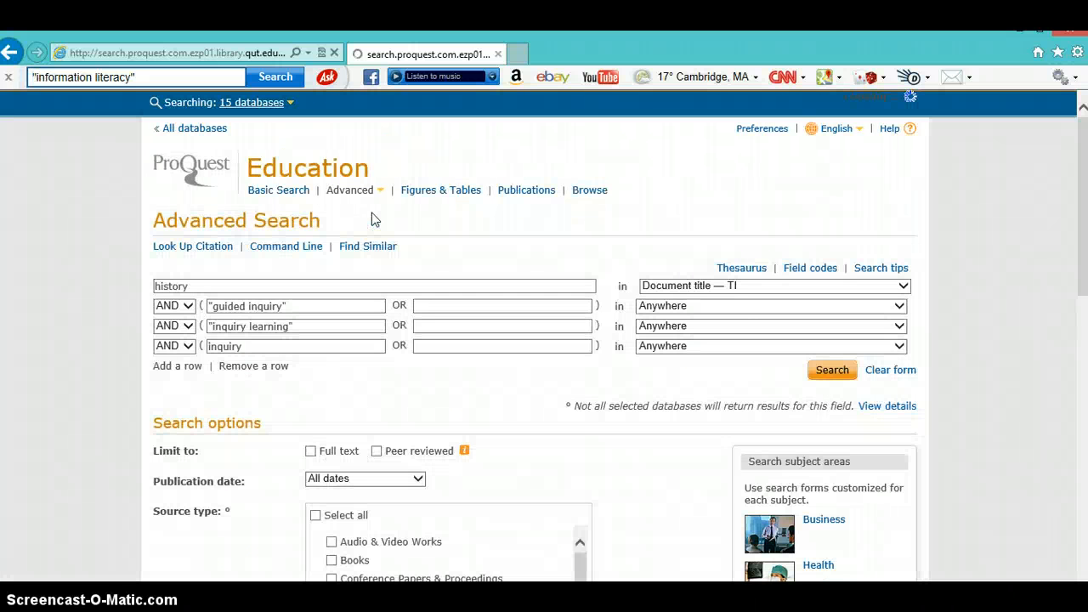
Step: Look up inquiry in the ERIC thesaurus (subjects), view the Inquiry Based Learning entry, and close the thesaurus without adding terms
{"action": "left_click", "coordinate": [744, 270]}
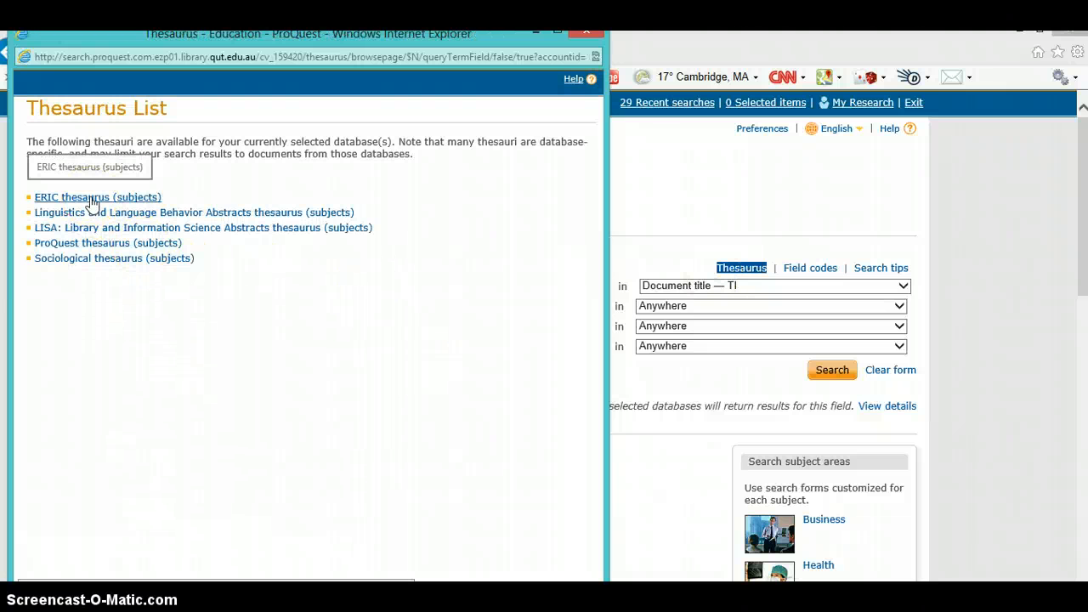
{"action": "left_click", "coordinate": [92, 200]}
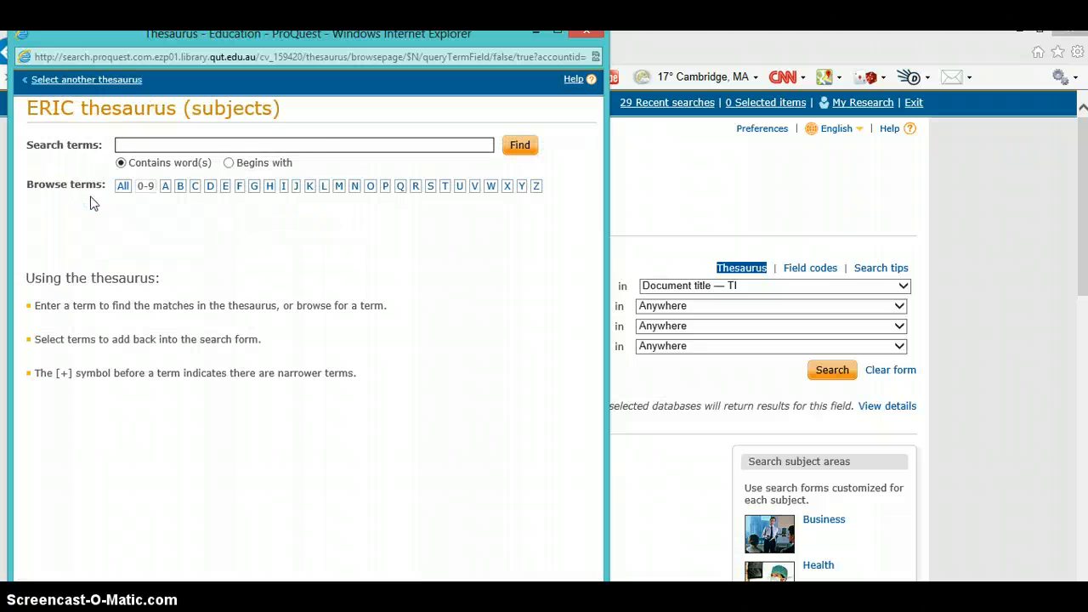
{"action": "left_click", "coordinate": [289, 146]}
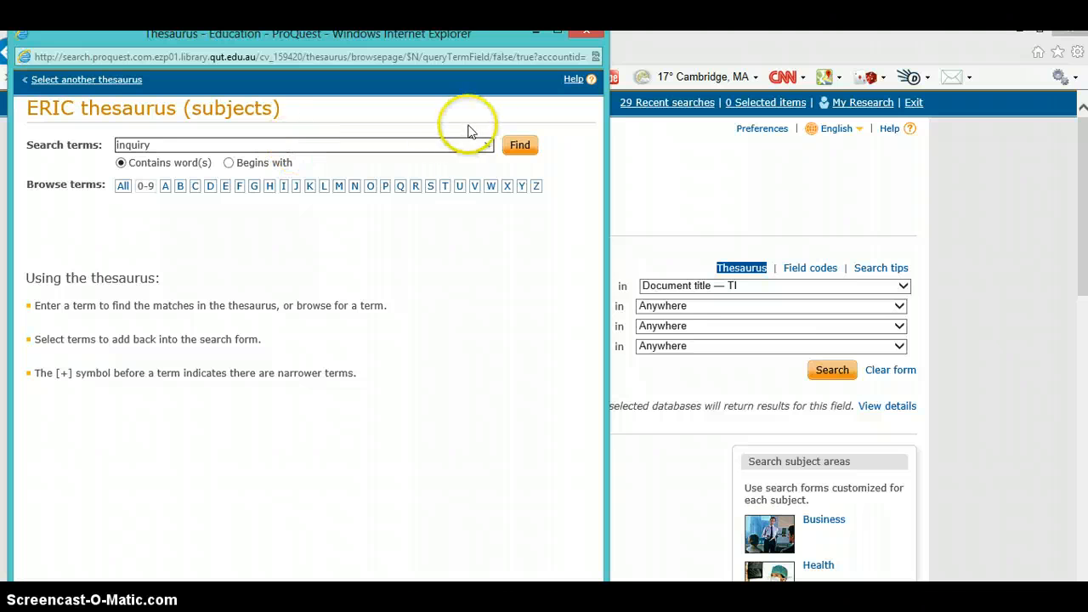
{"action": "left_click", "coordinate": [520, 146]}
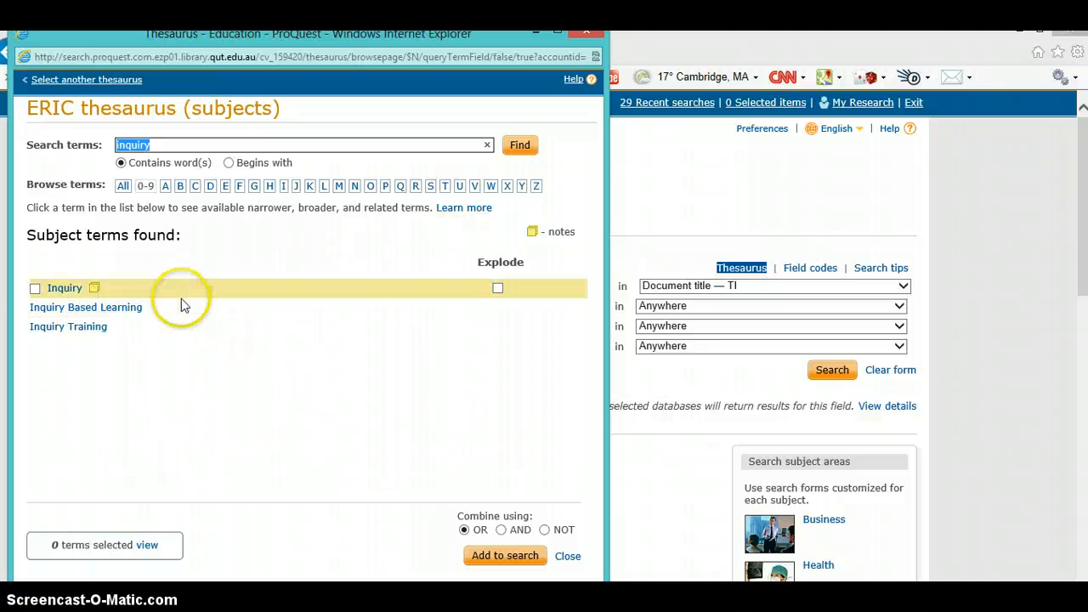
{"action": "left_click", "coordinate": [103, 312]}
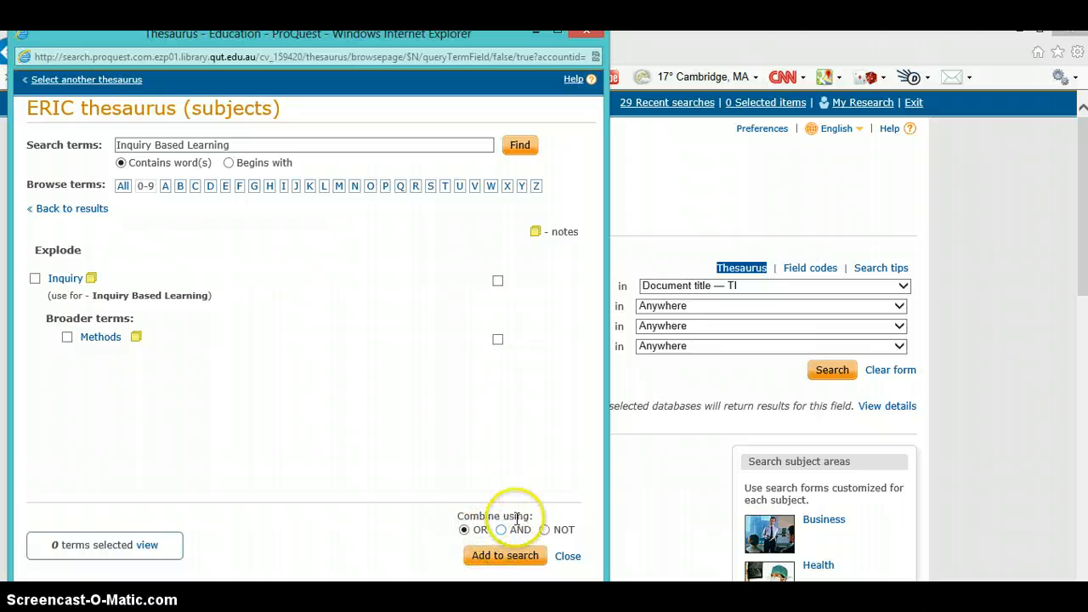
{"action": "left_click", "coordinate": [569, 560]}
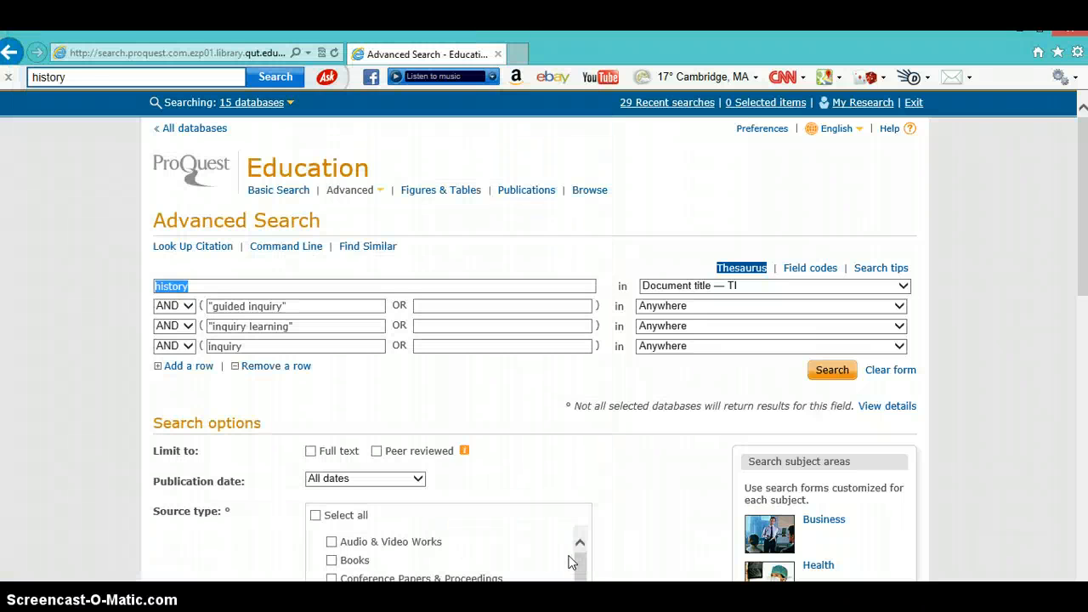